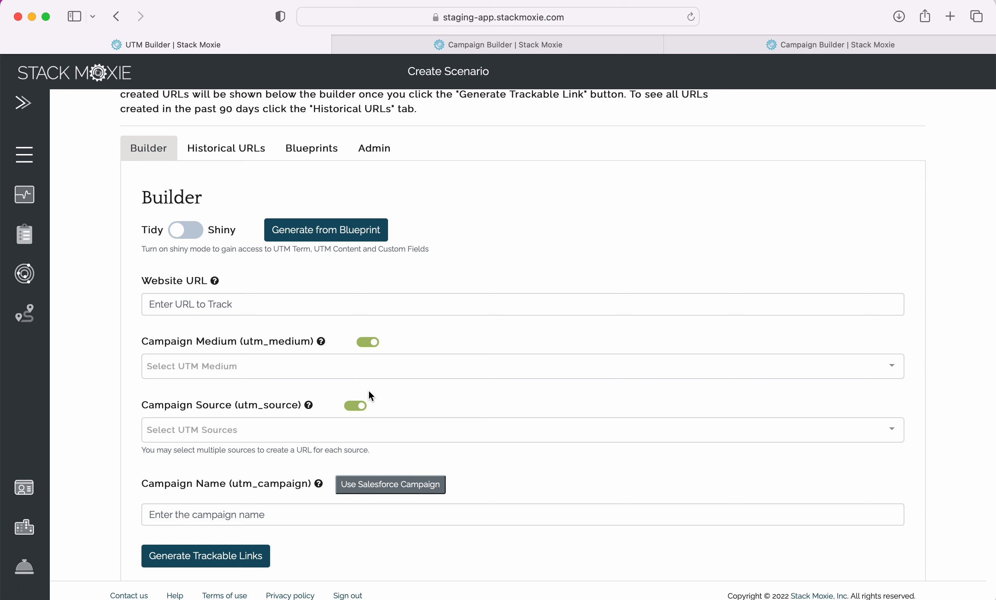
Step: In the admin settings, add a custom field named Product-Grouping, make it required, and remove it again
click(369, 148)
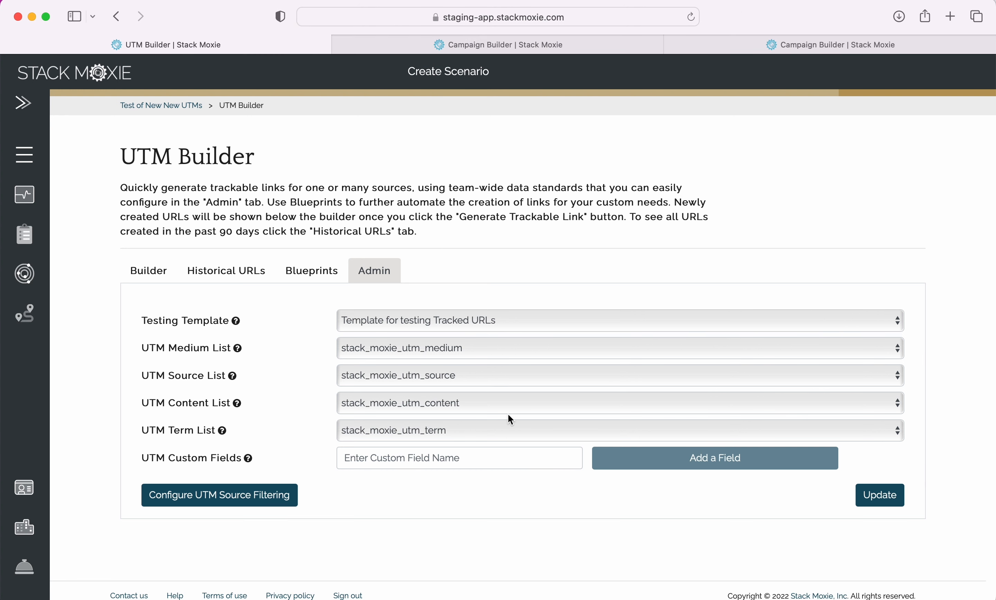
click(470, 459)
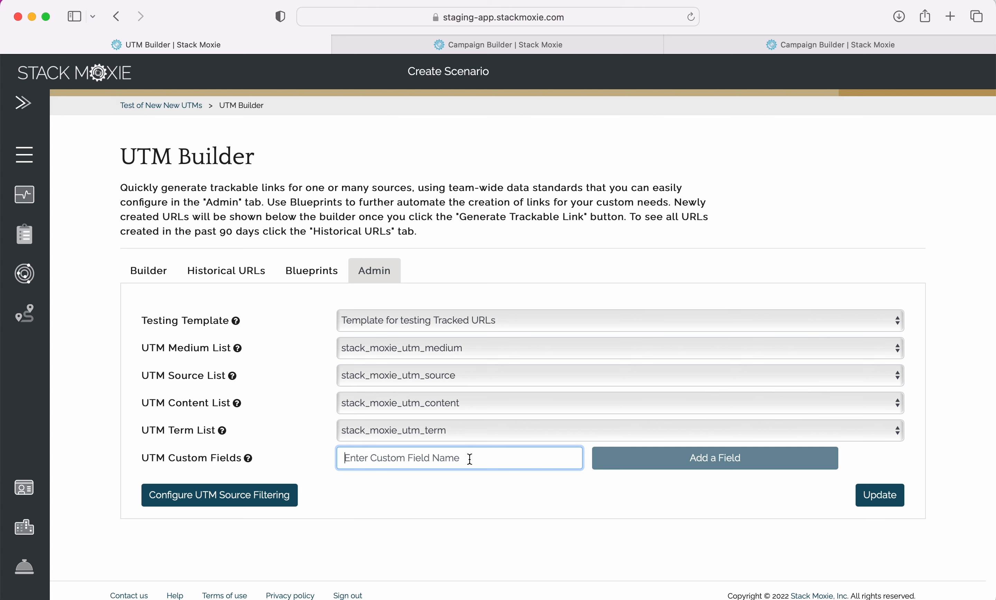
text(Product)
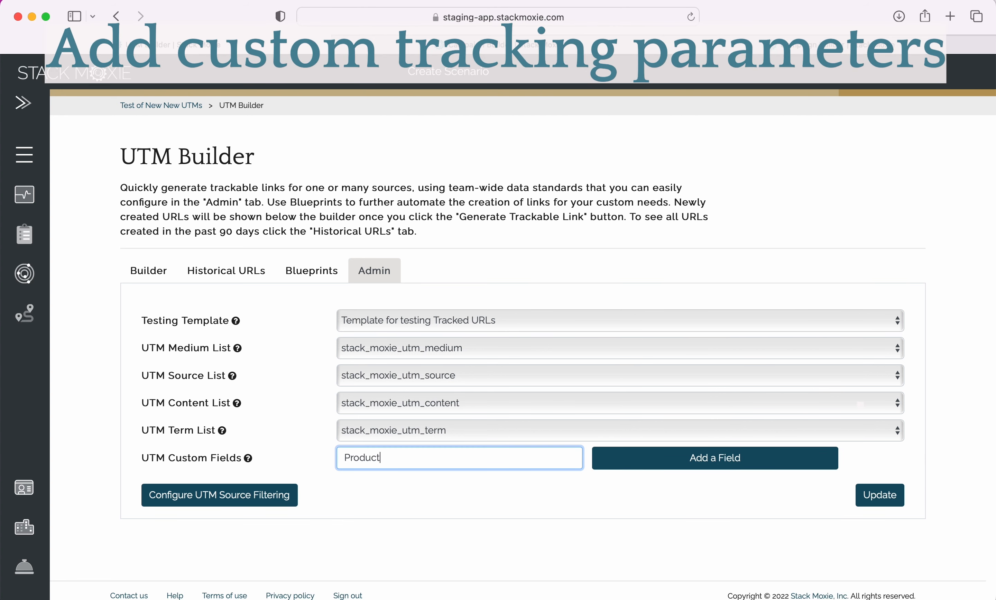
text(-Grouping)
click(764, 459)
click(683, 458)
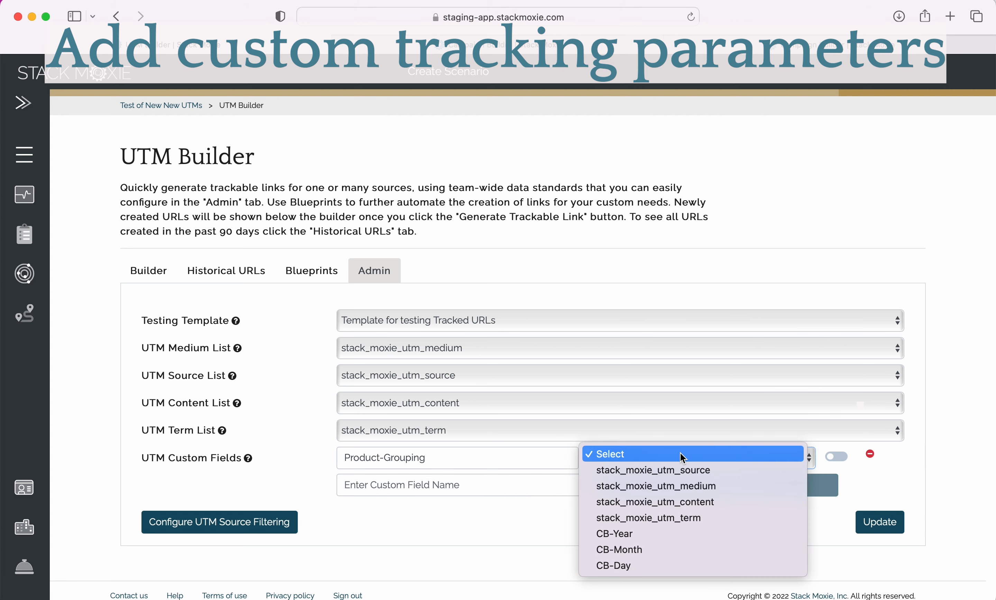
click(527, 537)
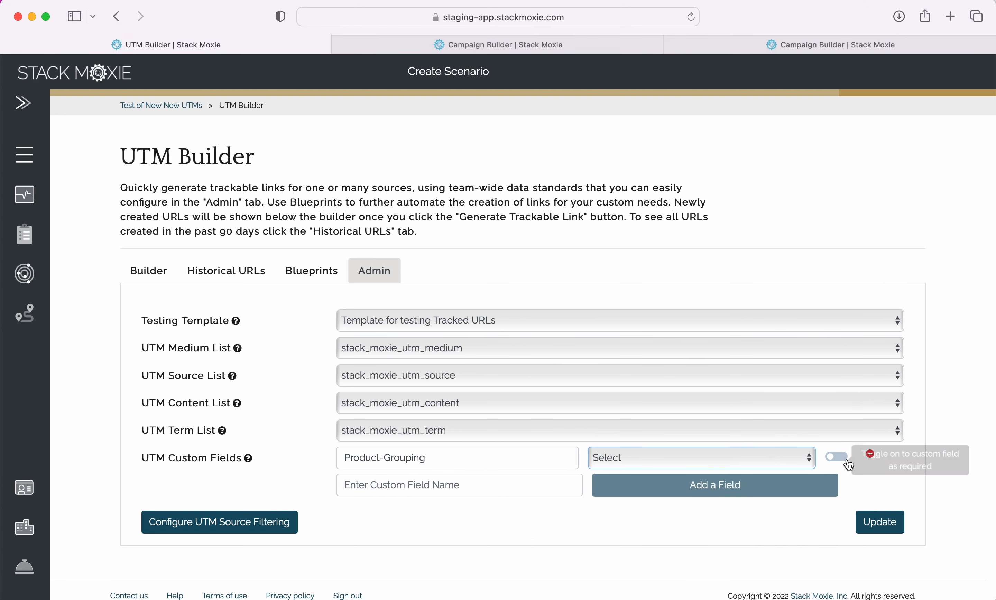
click(836, 457)
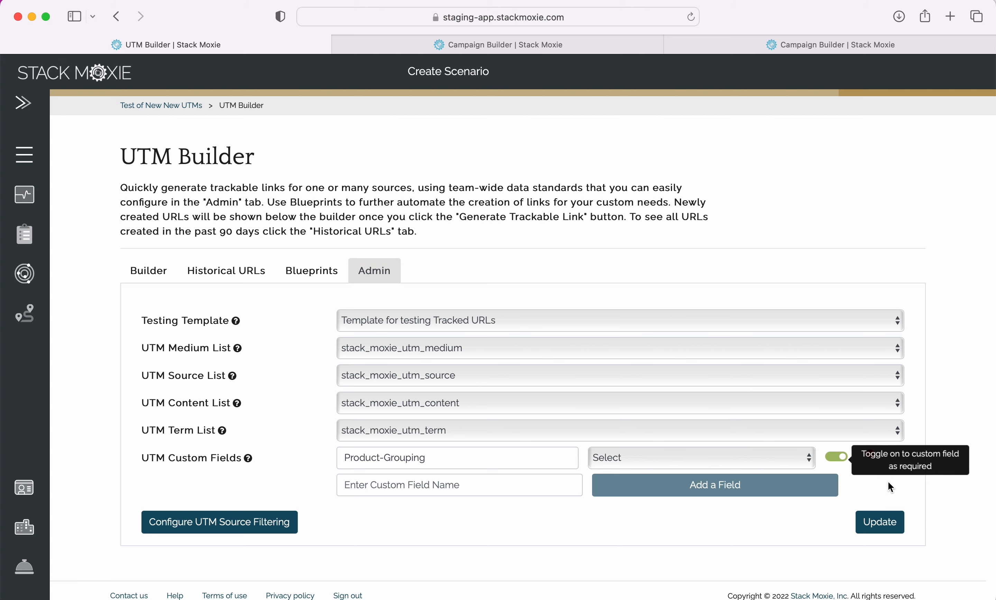
click(870, 454)
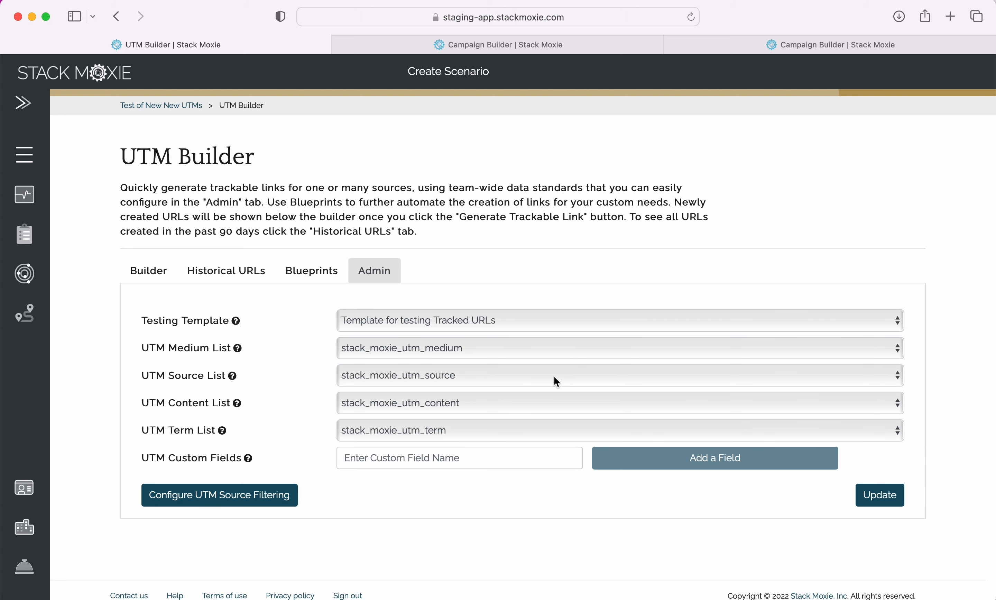
Step: Review the UTM source filters configured for each medium and leave them without saving
click(206, 504)
scroll(332, 246, down, 5)
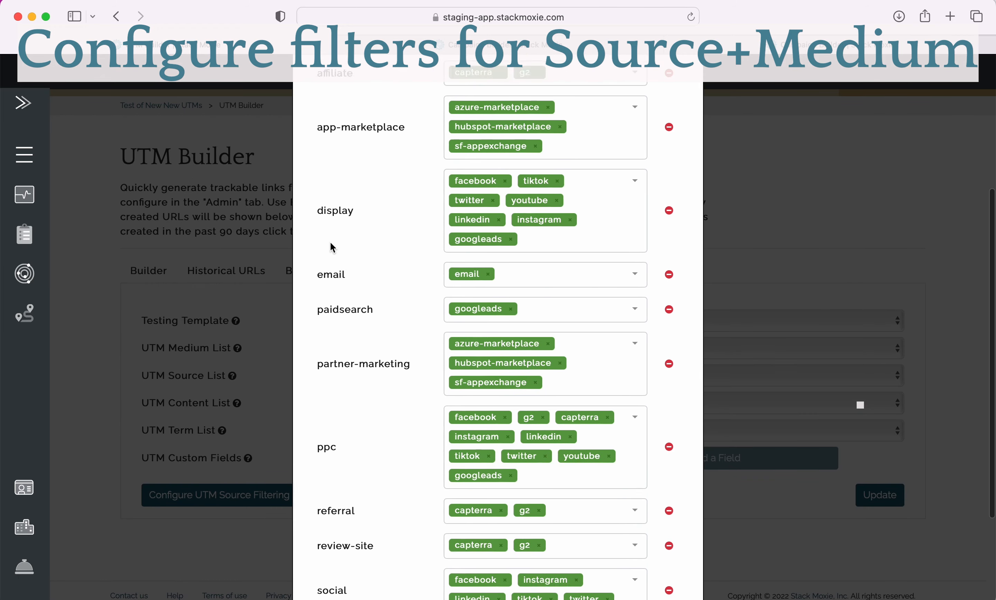
scroll(333, 247, down, 2)
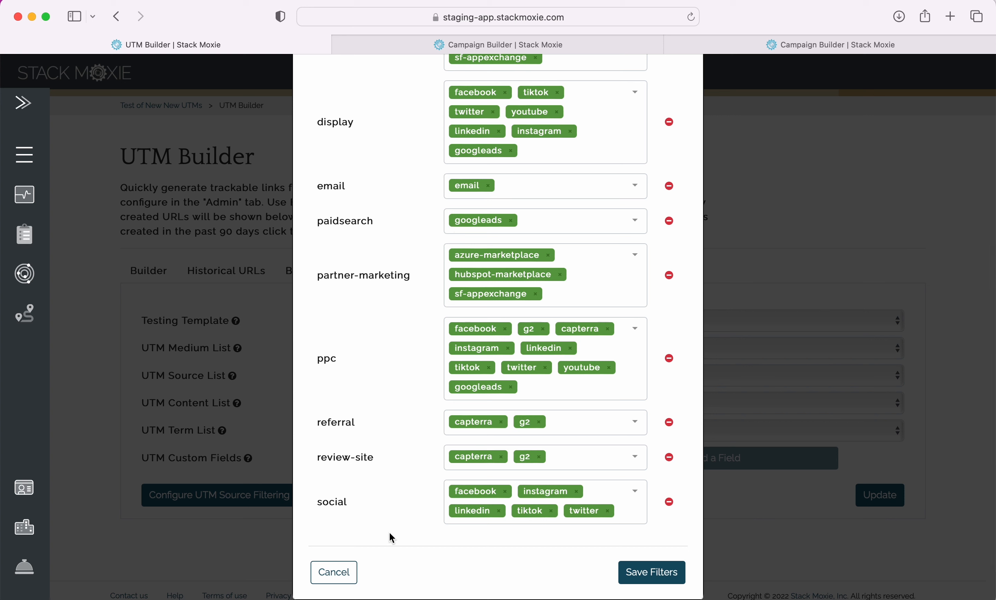
click(344, 571)
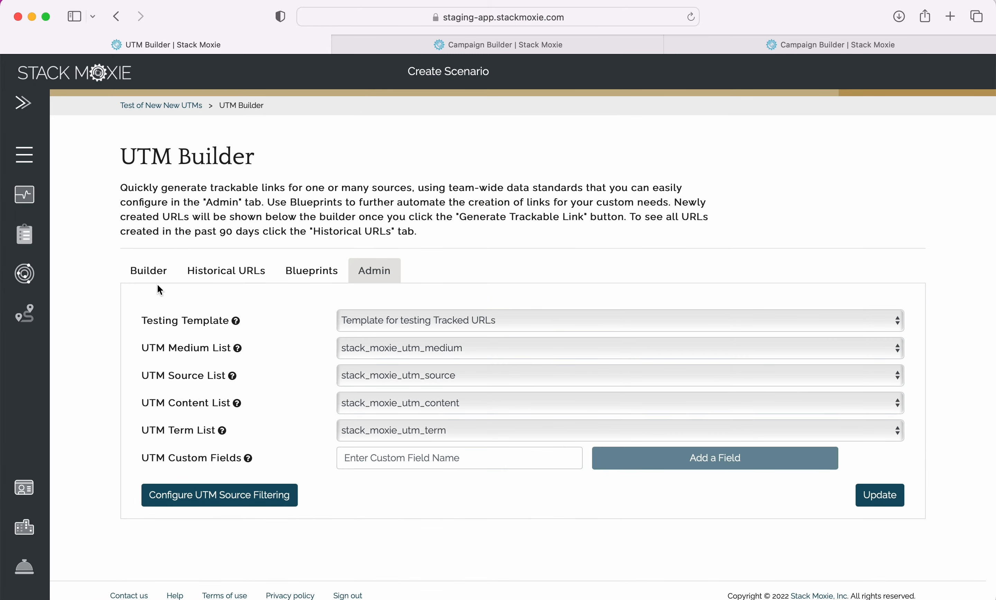
Step: In the builder, set the campaign medium to partner-marketing and list the sources offered for it
click(153, 270)
scroll(243, 465, down, 2)
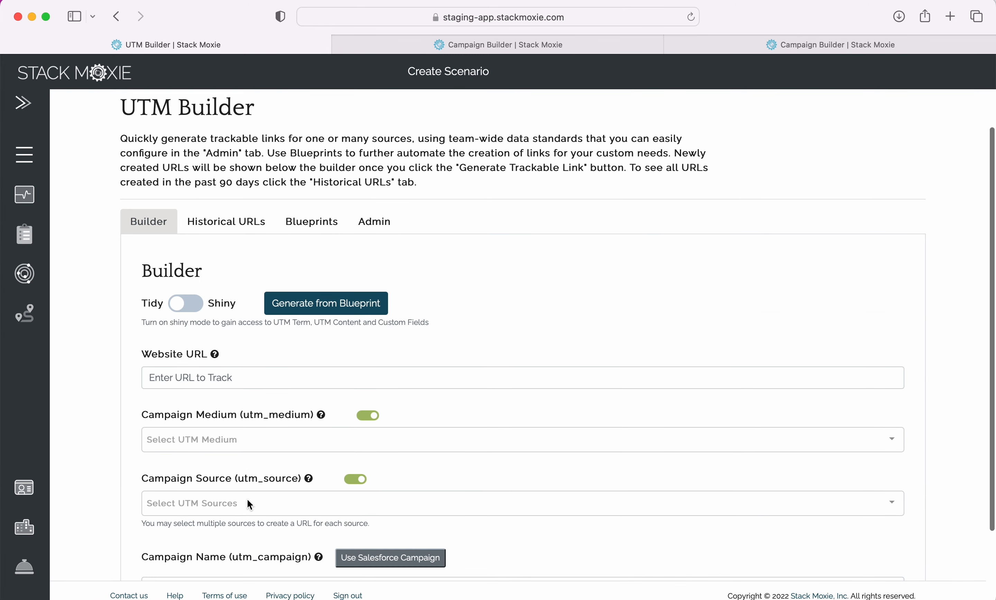
click(251, 443)
click(227, 381)
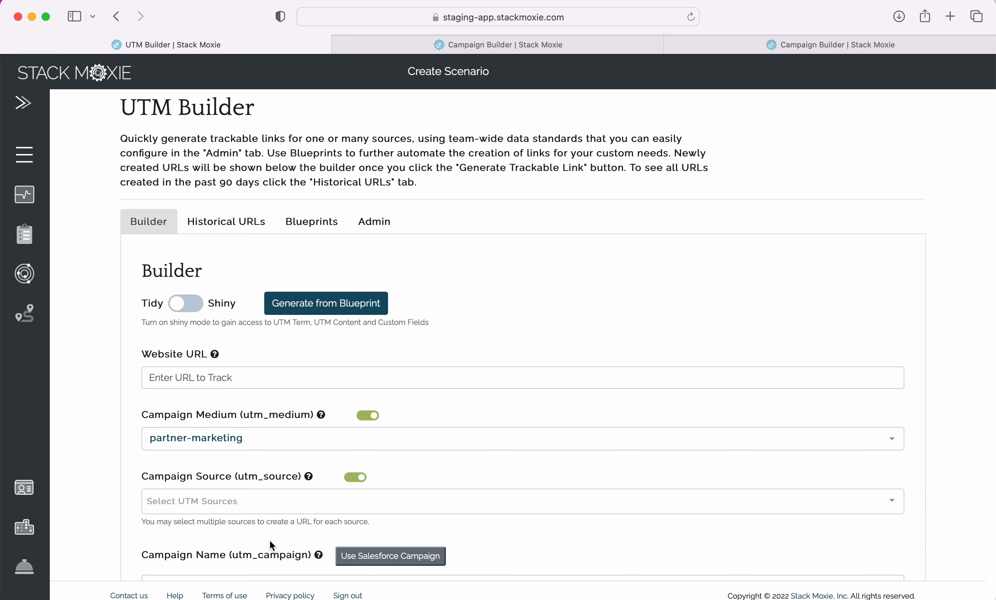
click(254, 499)
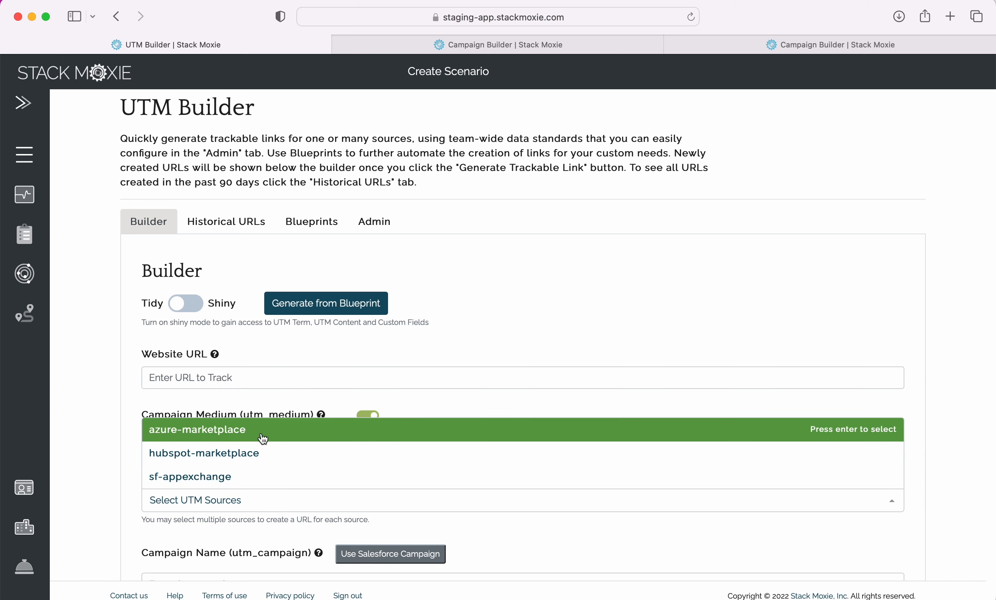
Step: In the historical URLs, try changing the newest sf-appexchange link's campaign source to hubspot-marketplace, discarding the edit
click(227, 221)
scroll(285, 443, down, 2)
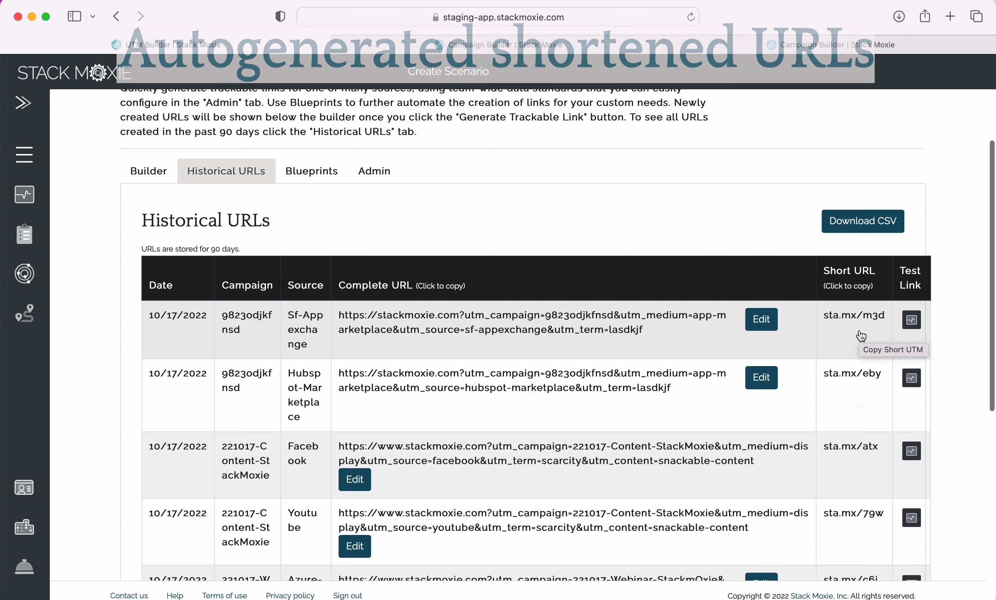
click(763, 324)
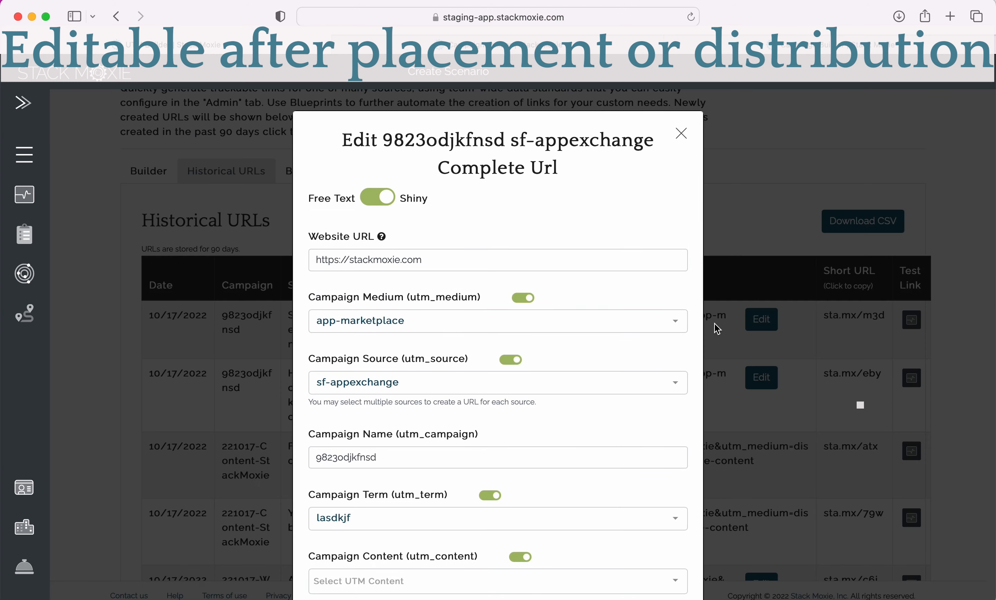
scroll(651, 374, down, 2)
click(576, 335)
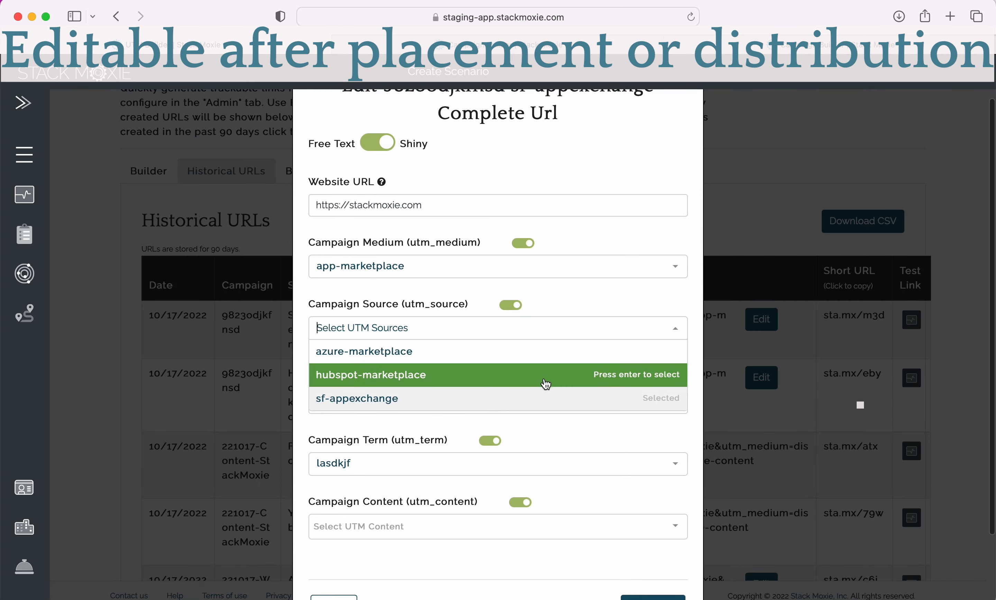
click(544, 378)
scroll(382, 296, down, 3)
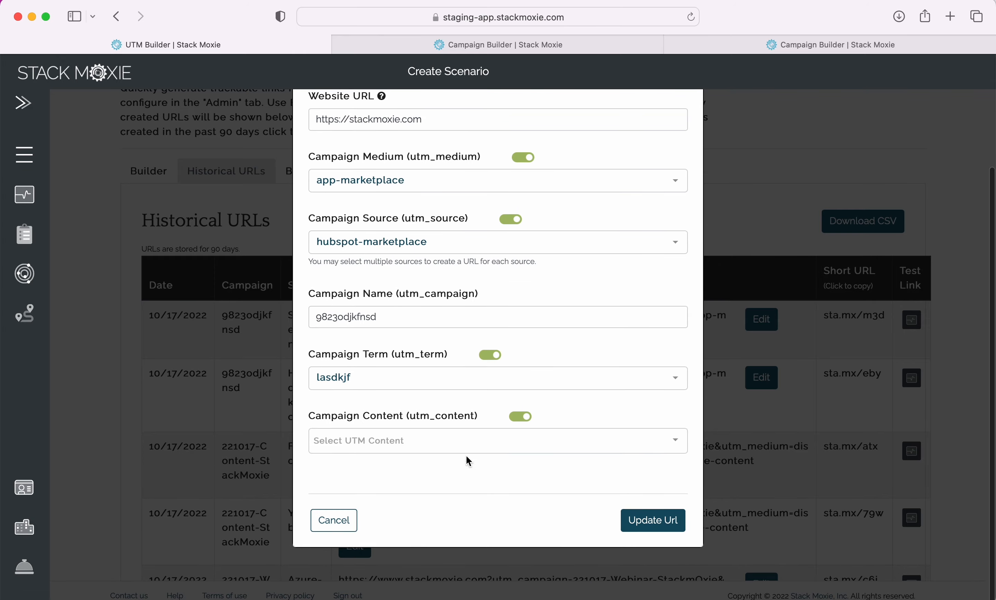
click(333, 520)
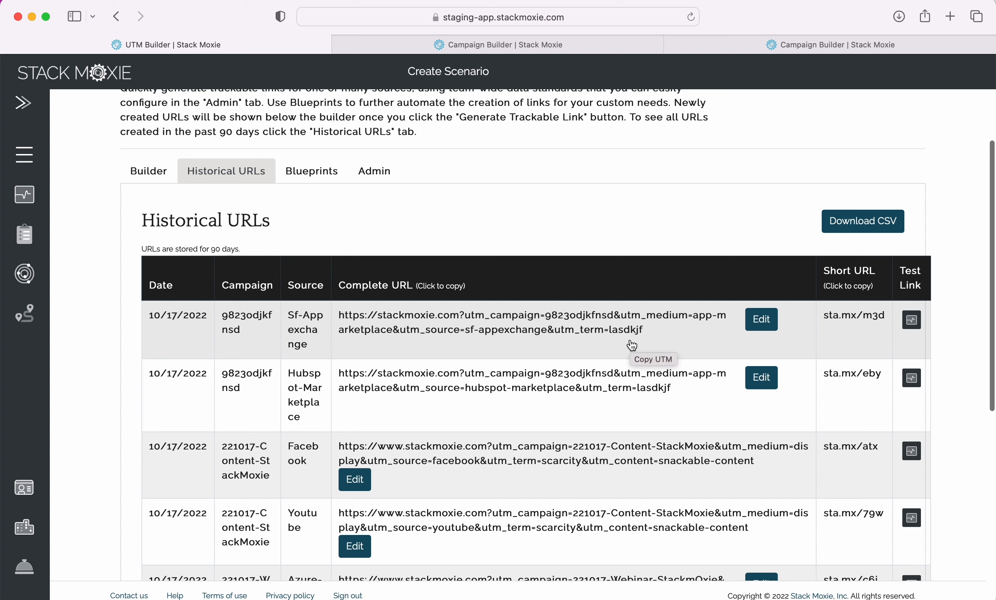
Step: View the testing scenario page for the newest historical URL and return to the UTM Builder
click(912, 319)
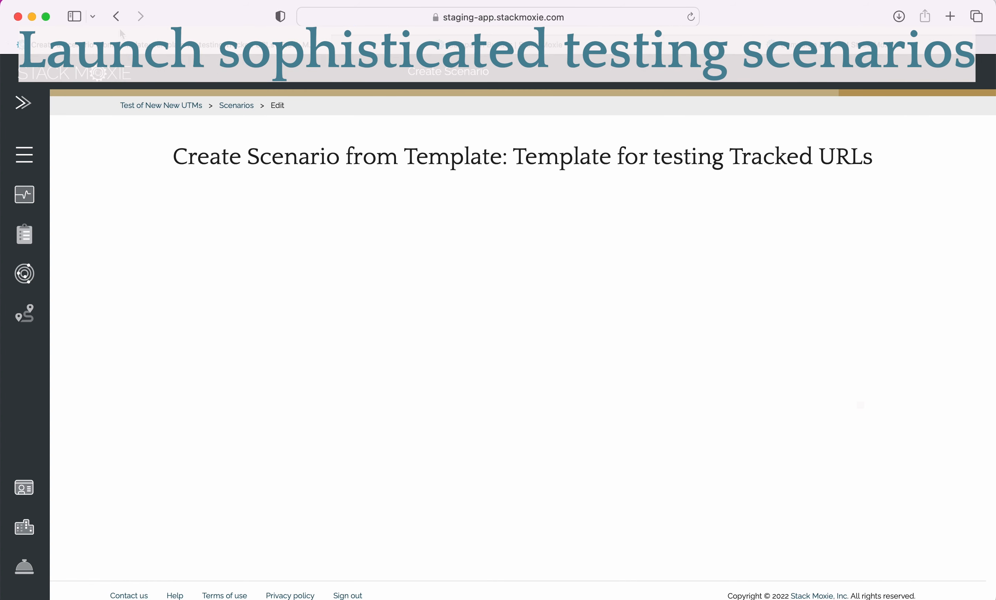
click(117, 16)
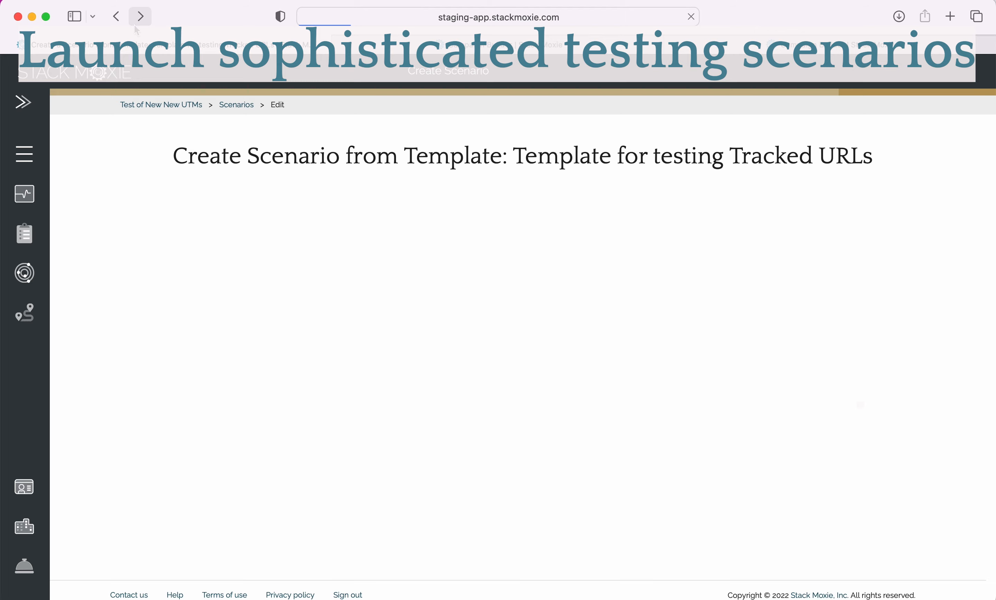
click(116, 17)
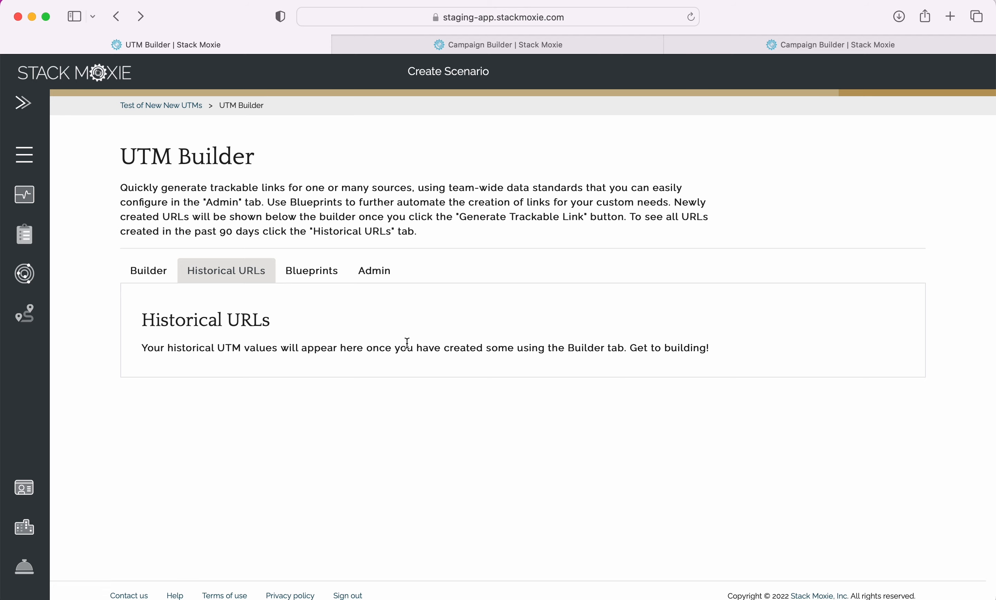
click(173, 273)
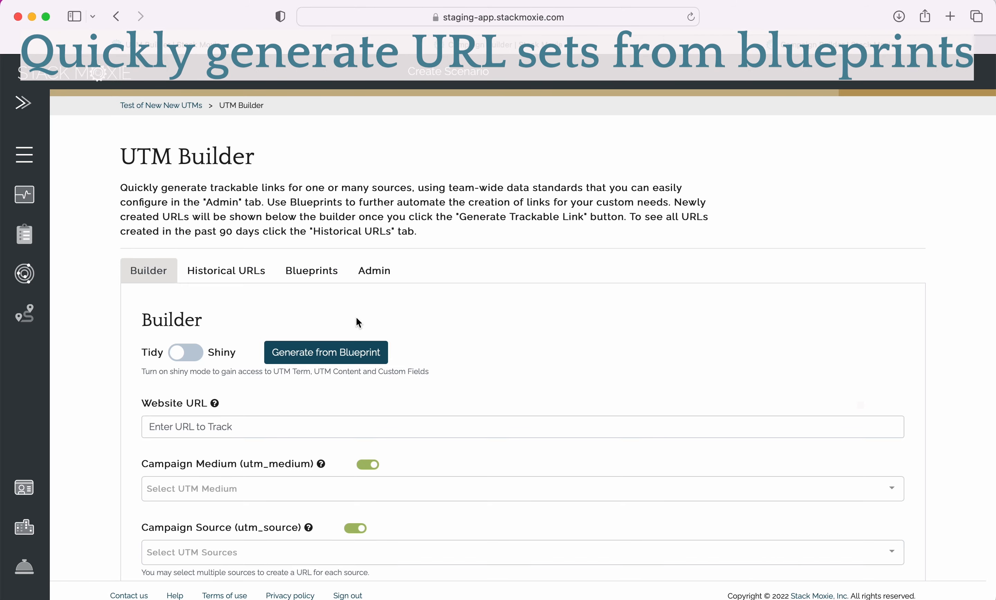
click(348, 350)
click(388, 261)
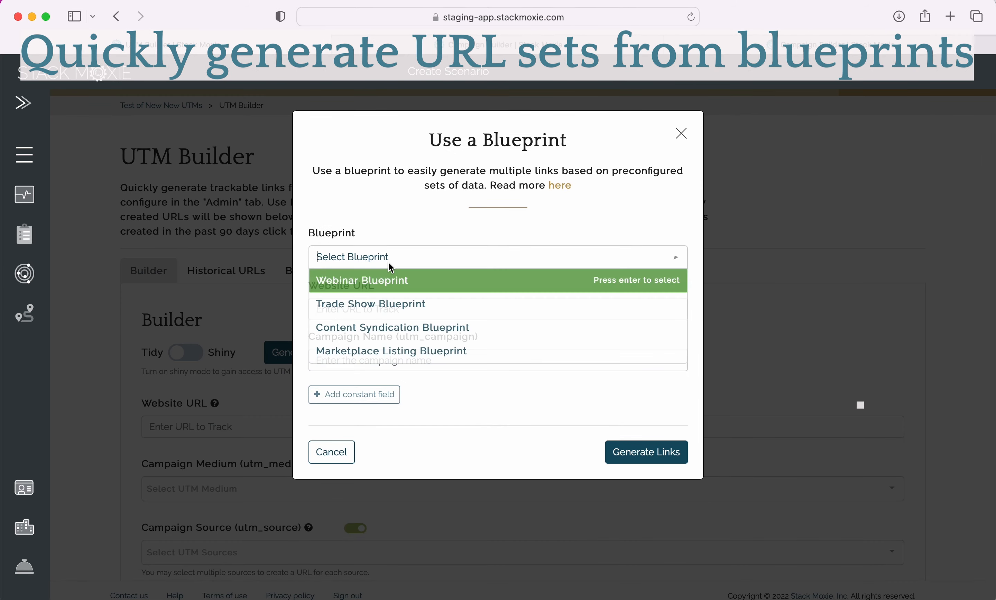
click(408, 291)
click(398, 309)
text(h)
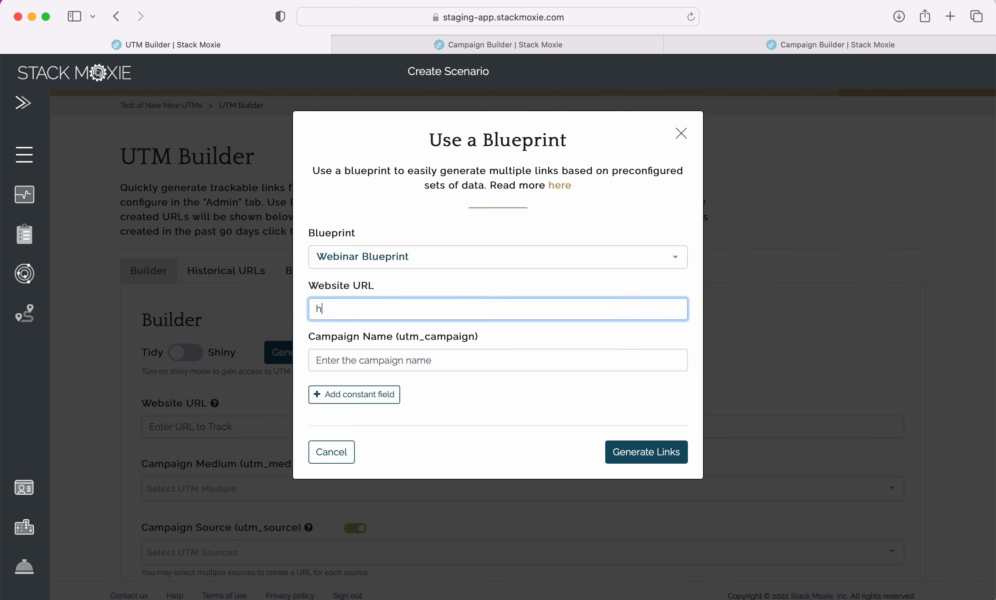
text(ttps://www.stackmoxie.com)
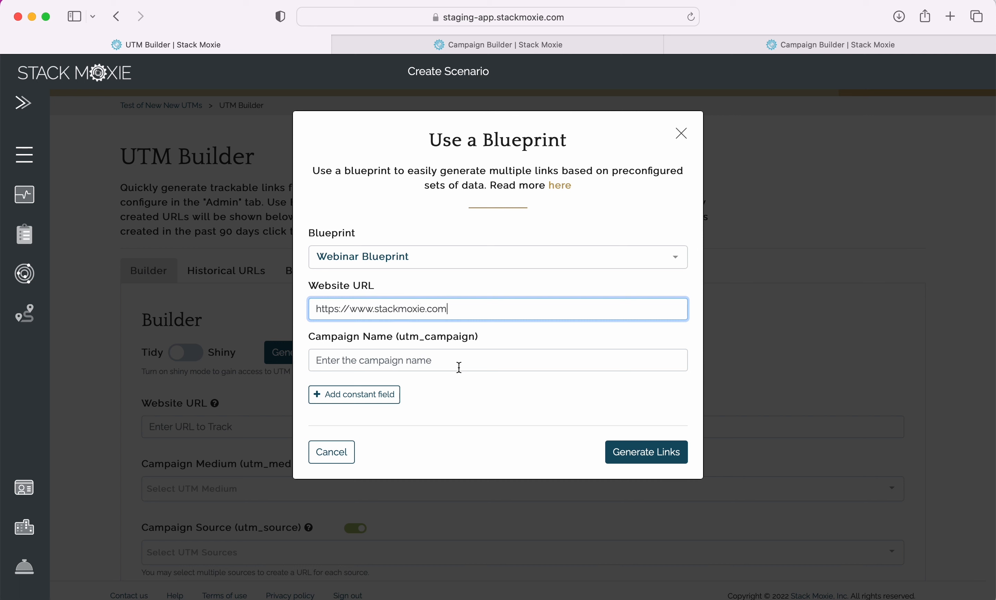
Step: Enter 34509wernmasf as the blueprint's campaign name
click(459, 365)
text(34509wernm,asf)
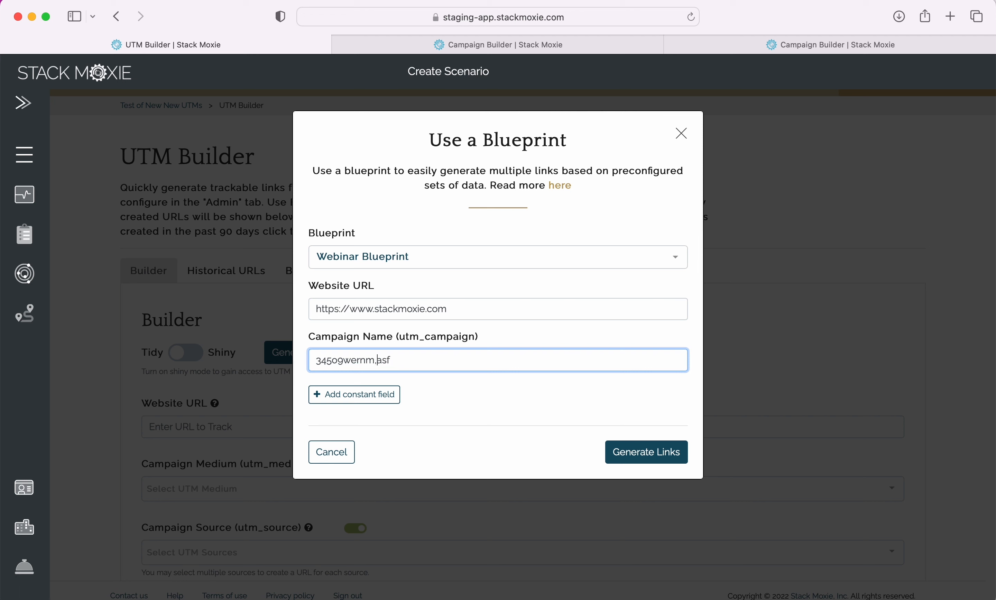
key(Left)
key(BackSpace)
click(550, 440)
Step: Try adding a constant field to the blueprint and remove it again
click(390, 395)
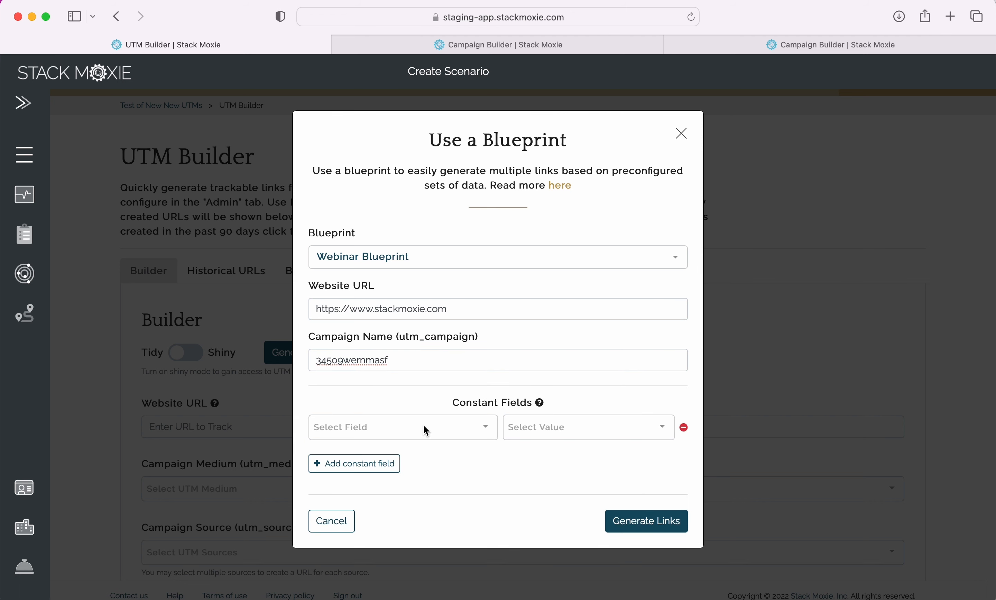
click(421, 425)
click(433, 471)
click(683, 427)
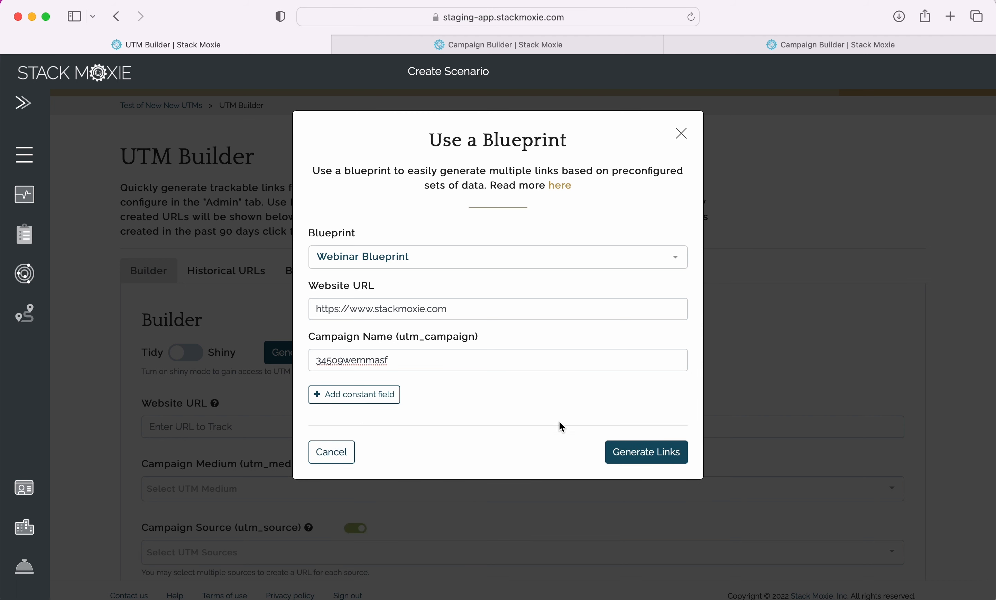
Step: Generate the blueprint's links, download the new URLs as a CSV, and look through the list
click(651, 461)
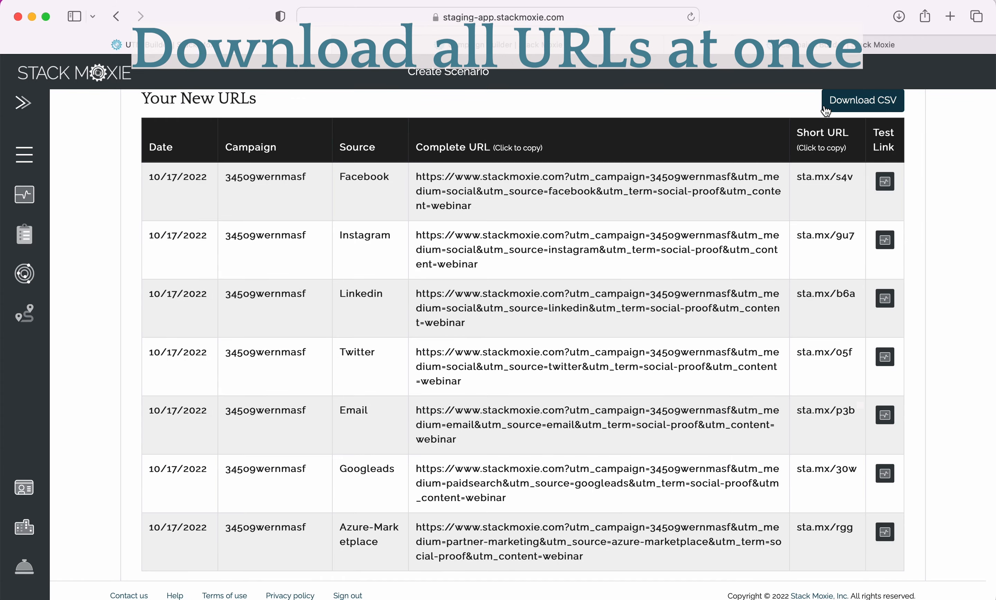
scroll(857, 103, up, 1)
click(872, 129)
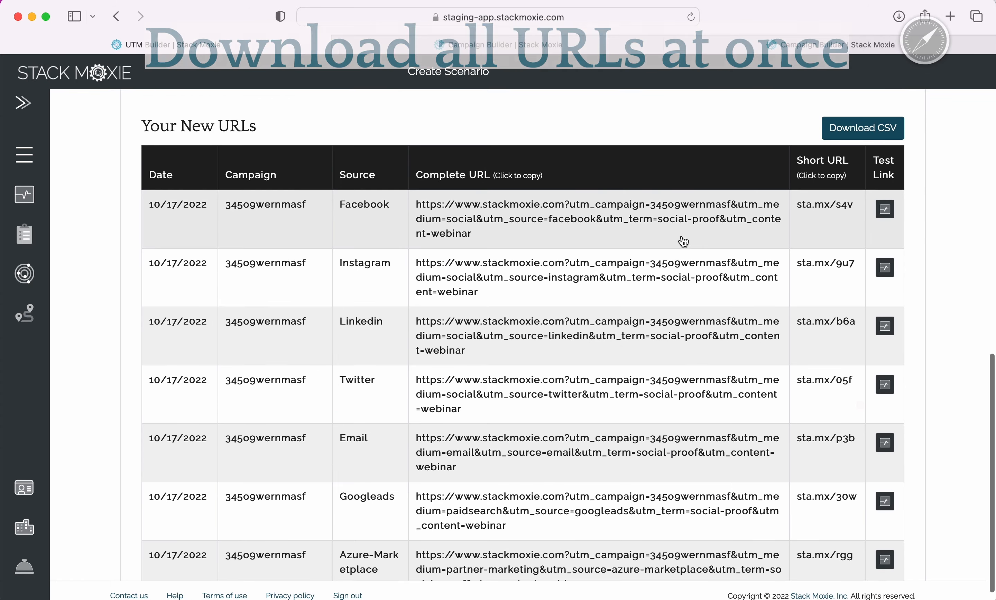
scroll(565, 436, down, 3)
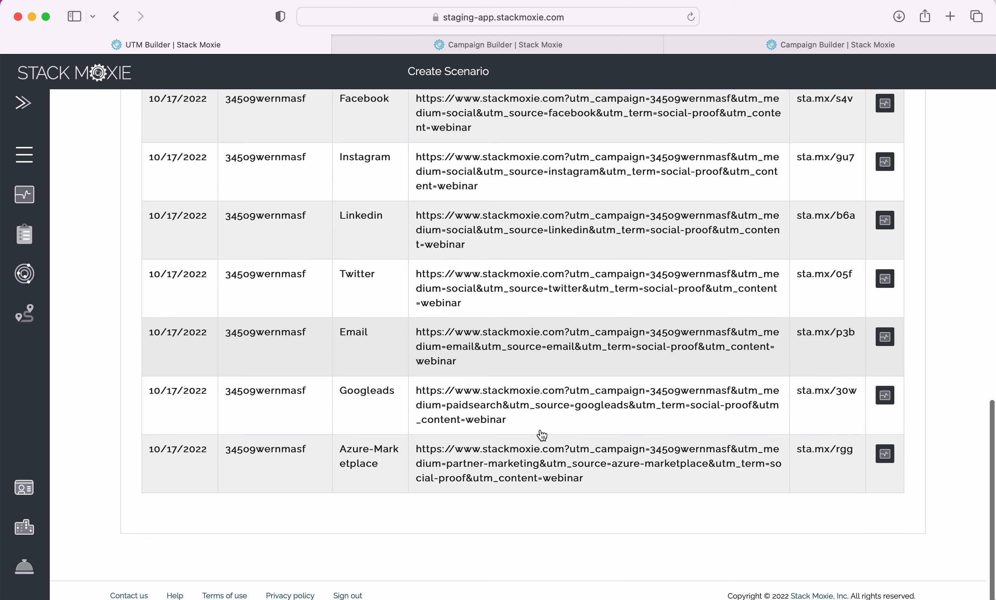
scroll(541, 434, up, 3)
scroll(541, 434, down, 1)
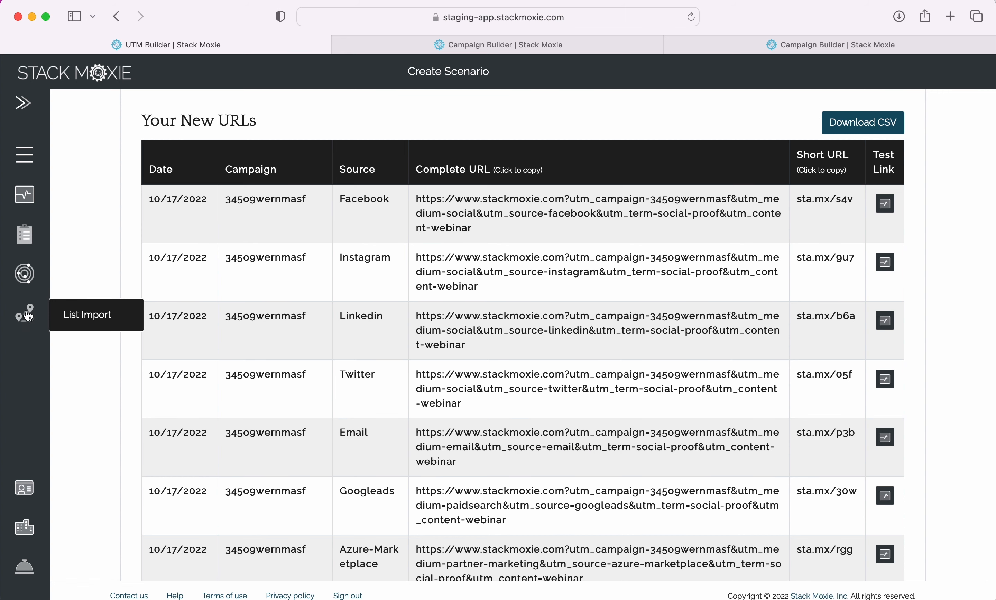
Step: Switch to the Campaign Builder and set the campaign's year to 23
mouse_move(24, 273)
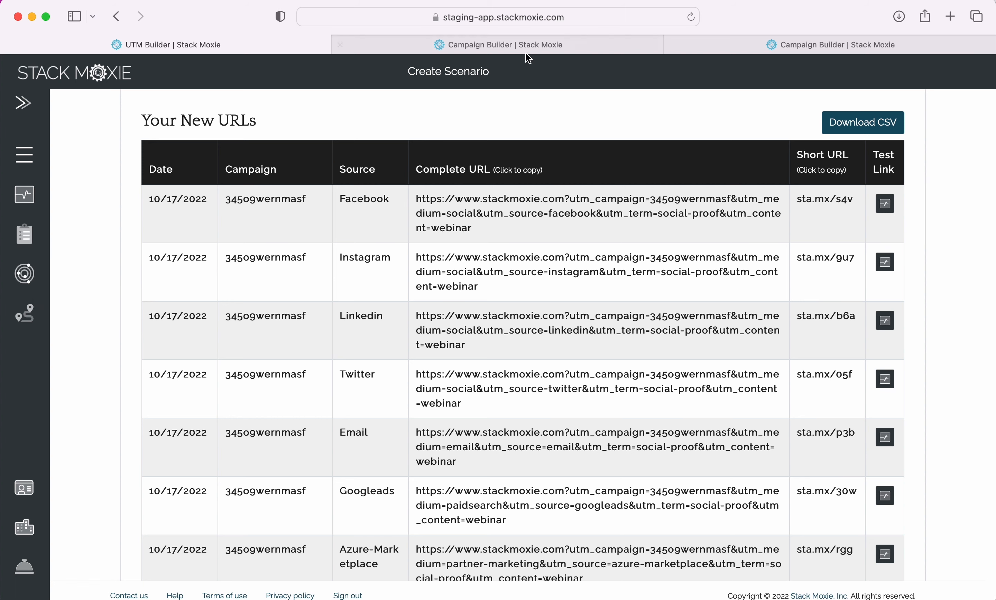
click(537, 46)
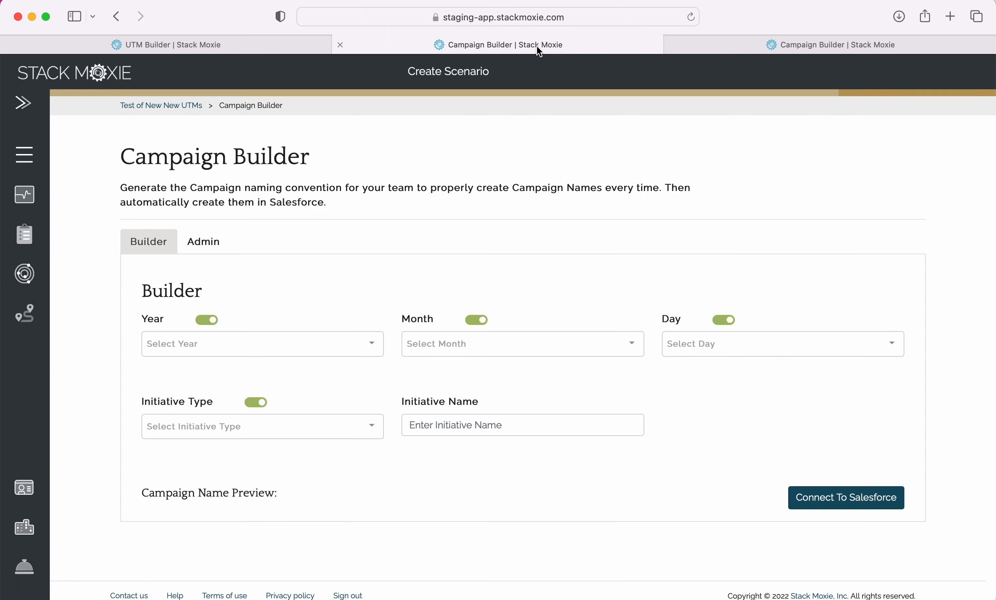
click(341, 341)
click(364, 389)
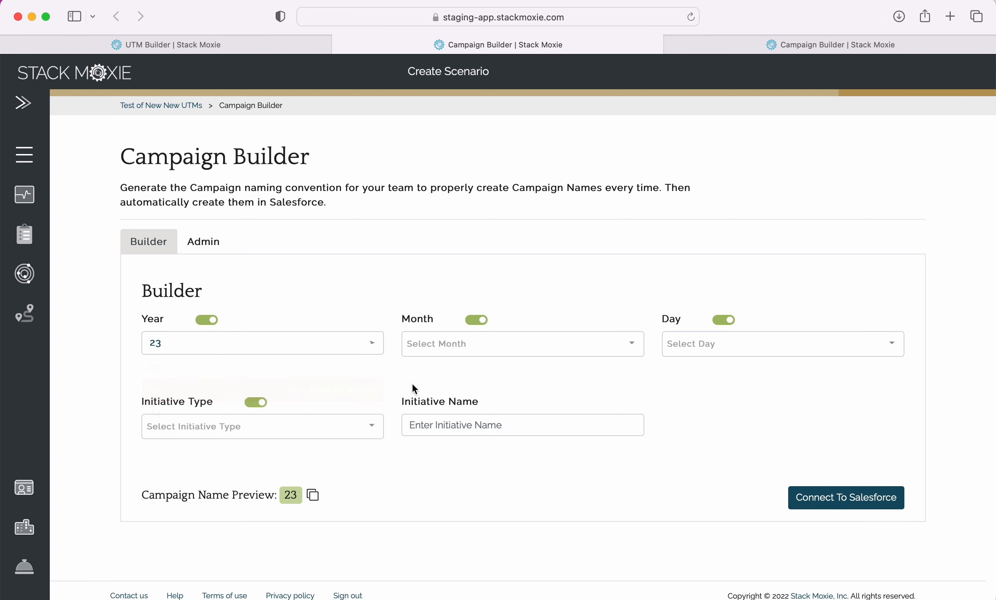
Step: Set the campaign's month to 05 and its day to 05
click(474, 345)
click(442, 460)
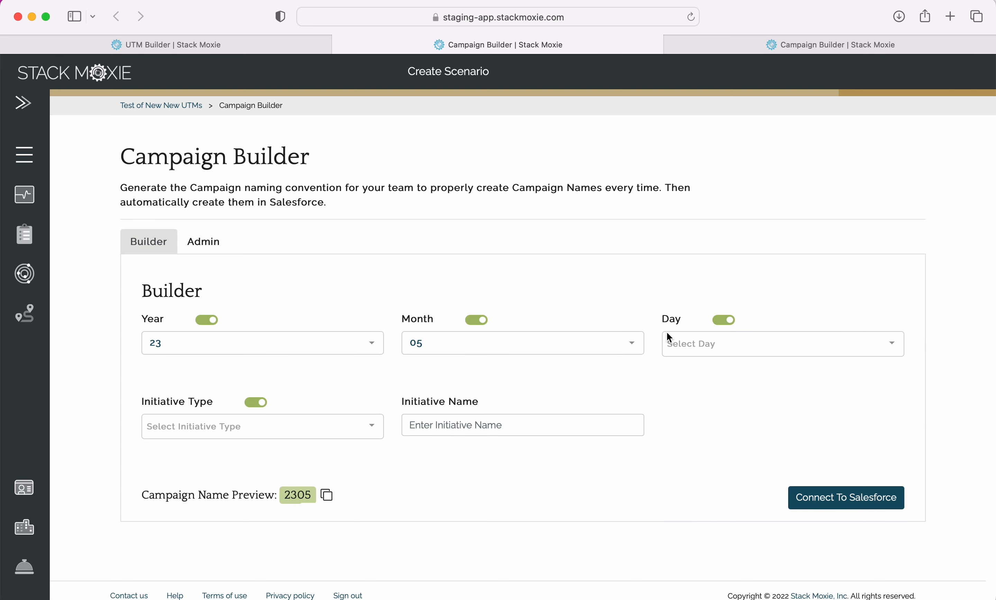
click(696, 345)
click(683, 461)
Step: Set the initiative type to podcast and enter lkjewfd as the initiative name
click(254, 425)
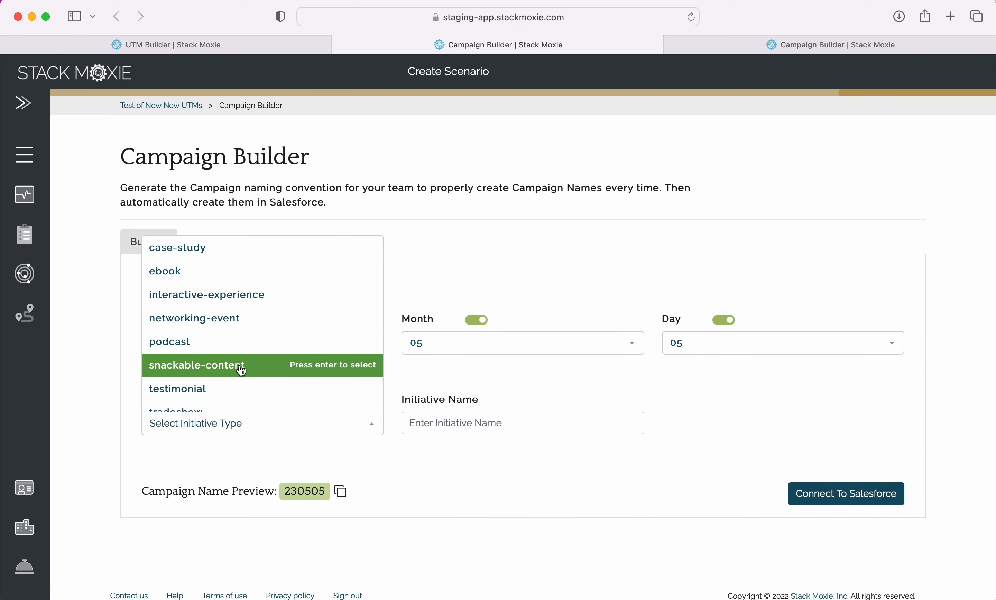
click(239, 342)
click(447, 422)
text(lkjewfd)
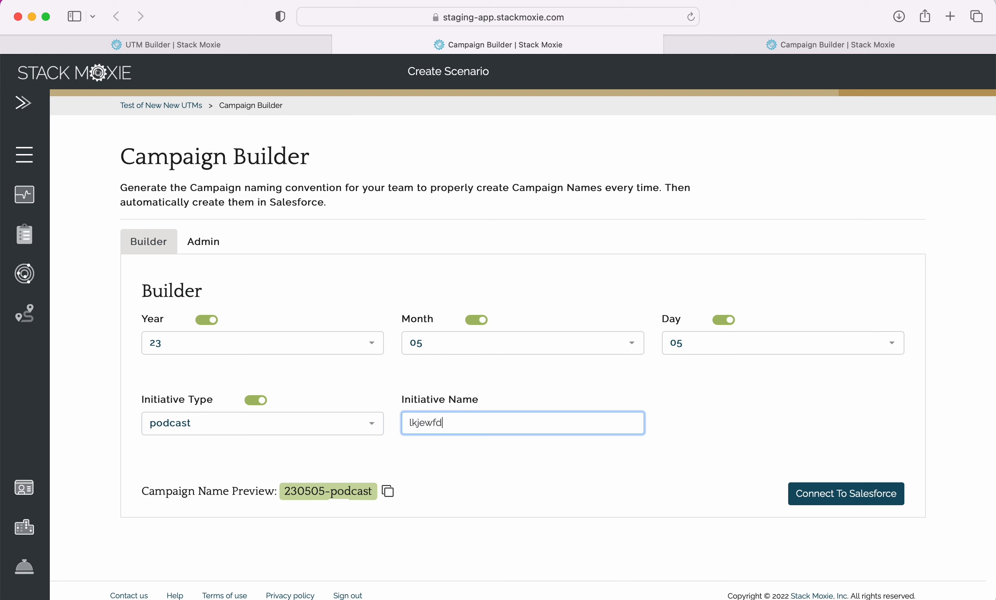
click(458, 438)
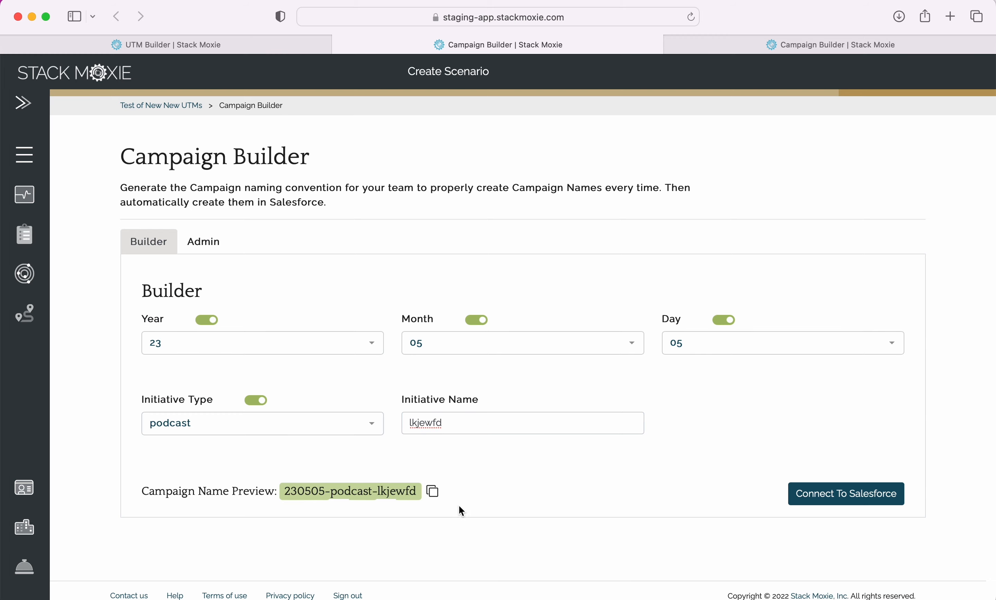
Step: Open the naming convention's admin settings and add a field named Language
click(204, 242)
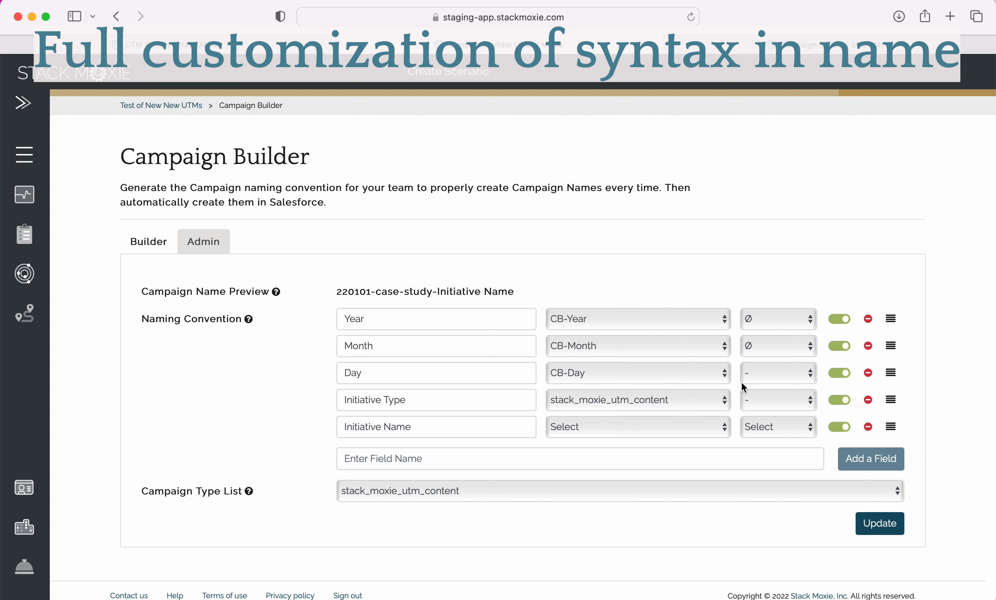
click(695, 454)
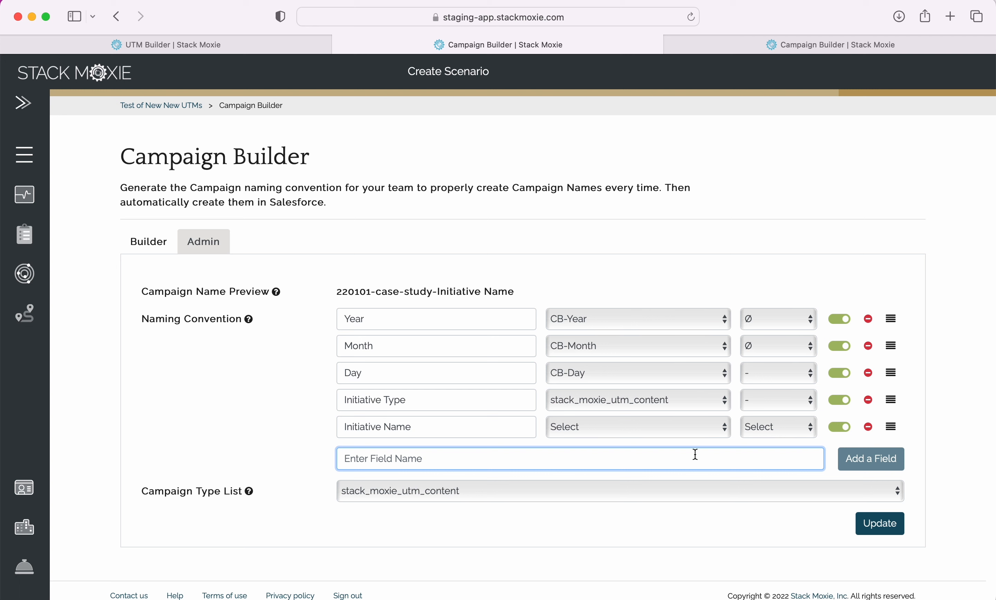
text(Language)
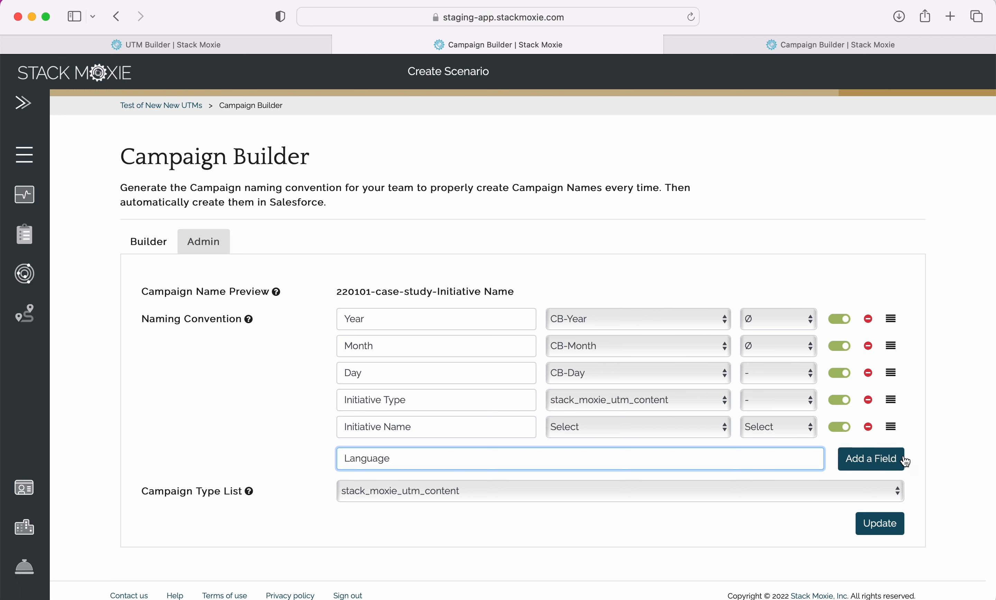
click(904, 461)
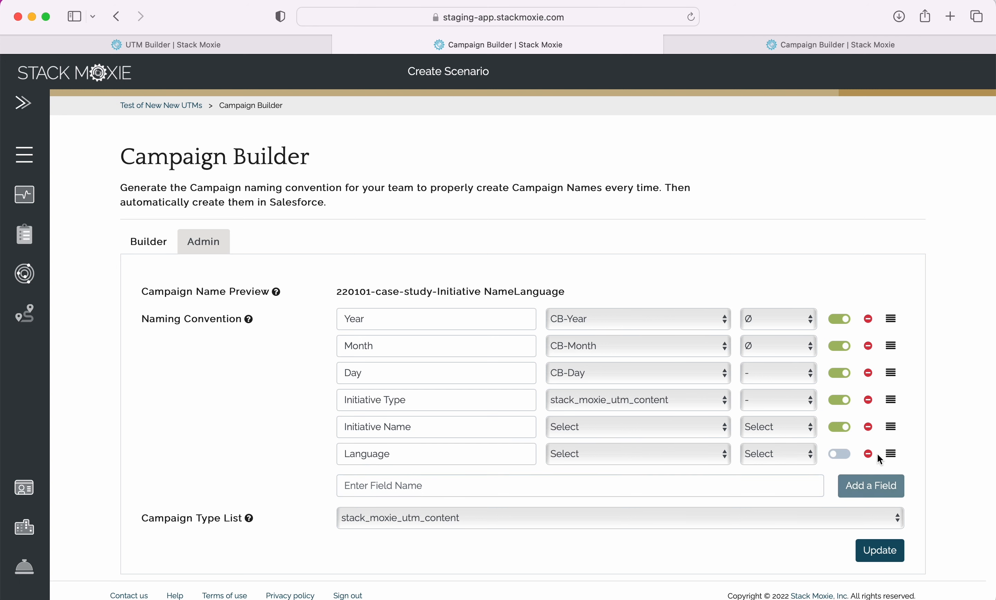
Step: View the value lists available for the Language field, try moving the field between Month and Day, and remove it
click(595, 456)
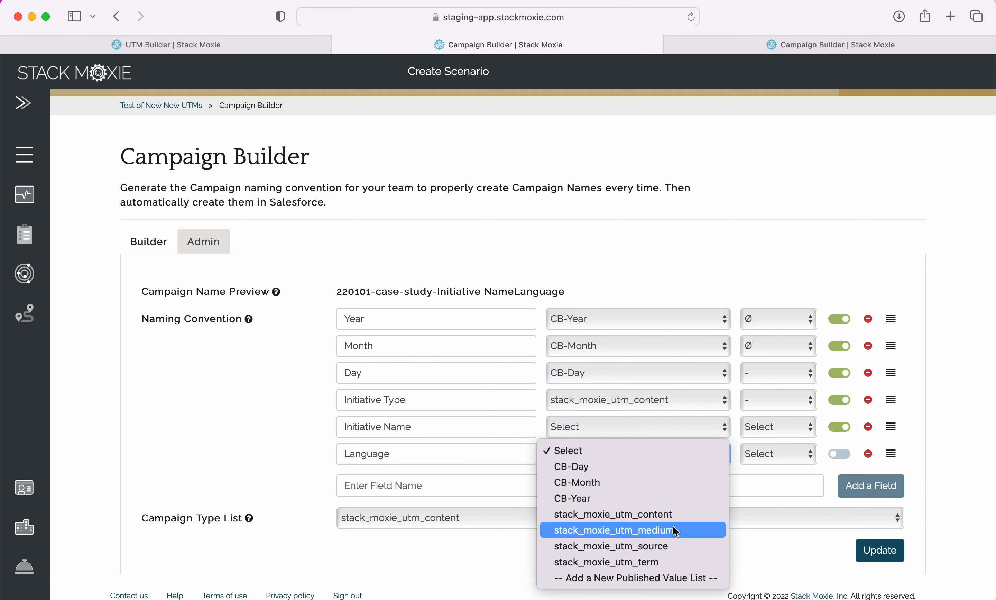
click(744, 467)
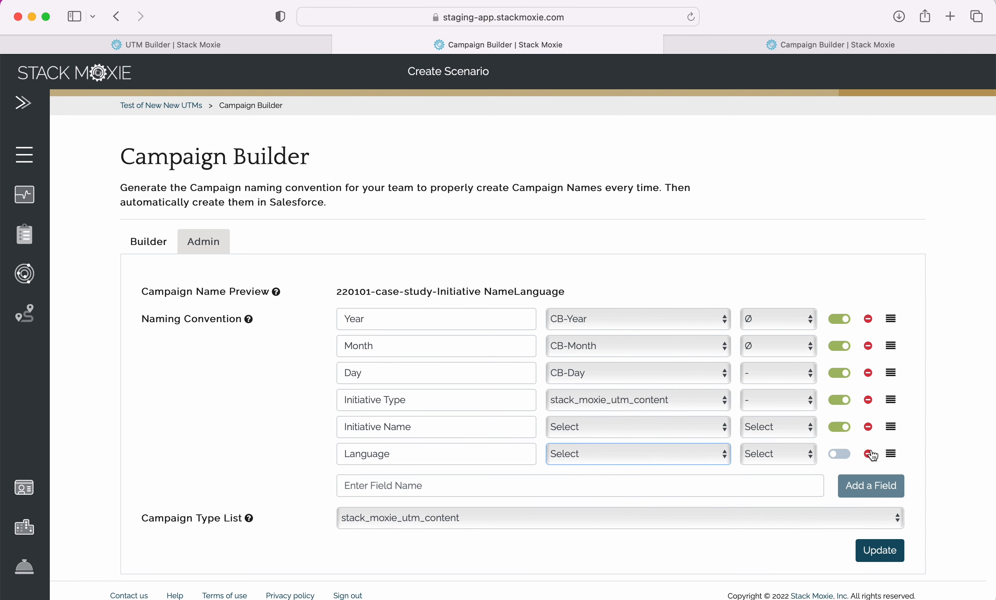
drag(891, 458, 893, 371)
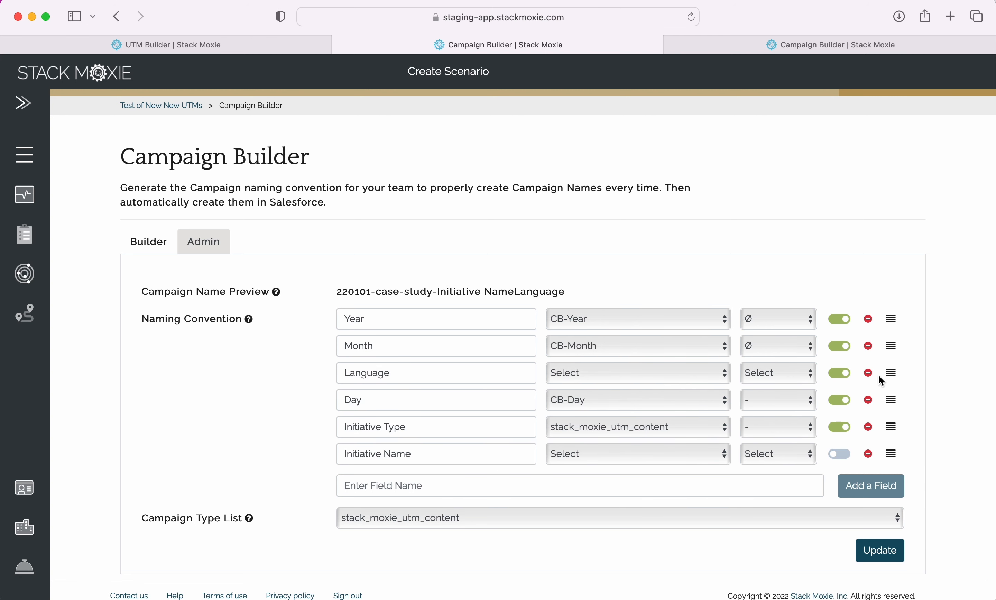
click(869, 373)
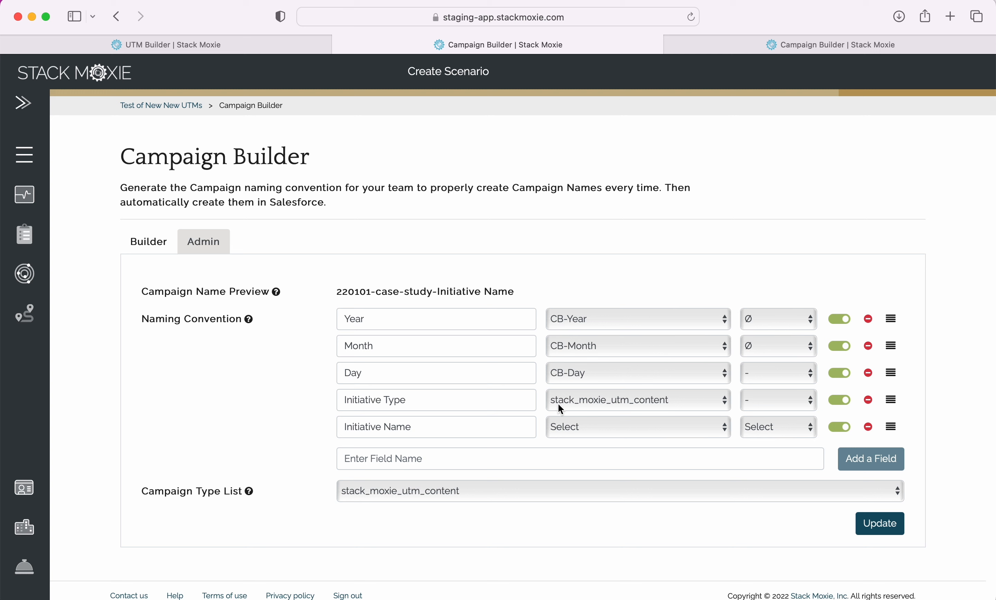
Step: Try an underscore separator after Year, restore the Ø separator, and return to the campaign name form
click(776, 319)
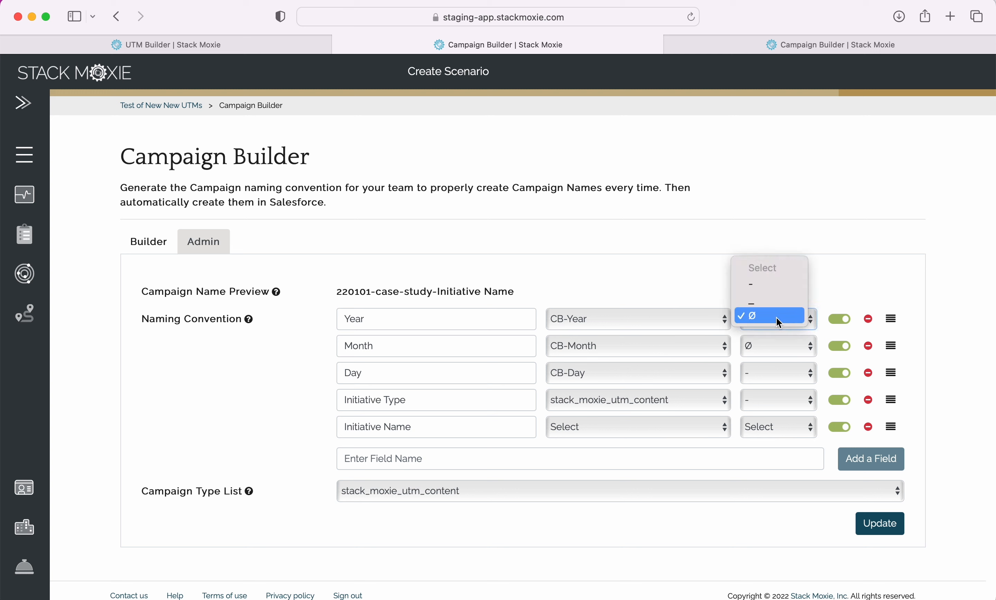
click(778, 329)
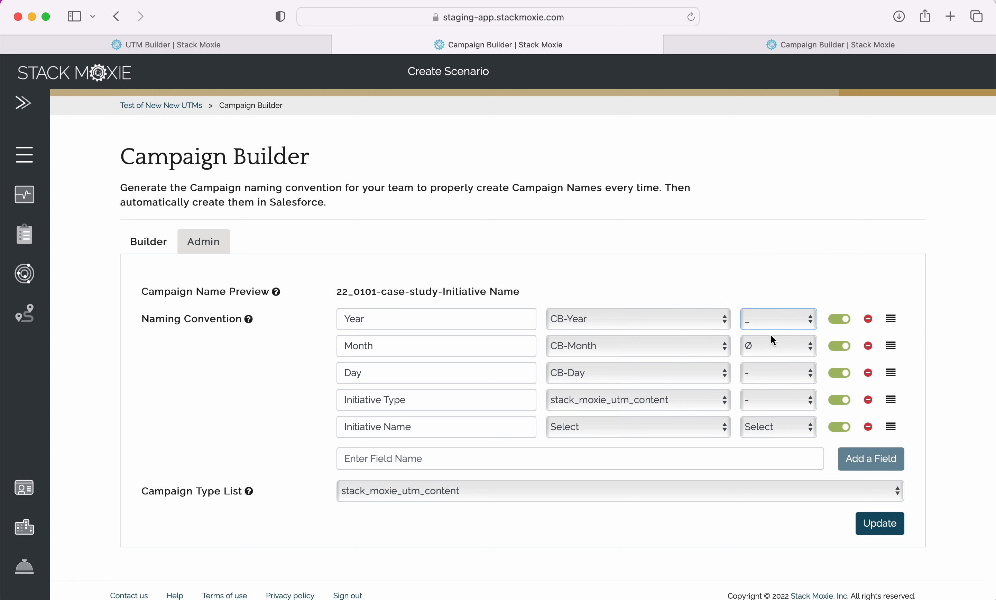
click(770, 329)
click(745, 332)
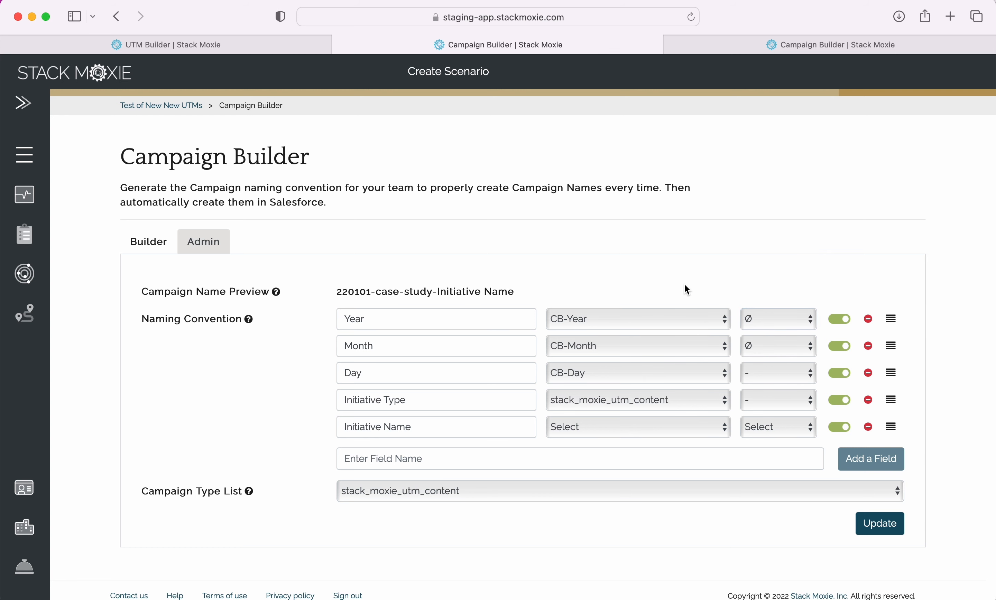
scroll(685, 469, down, 1)
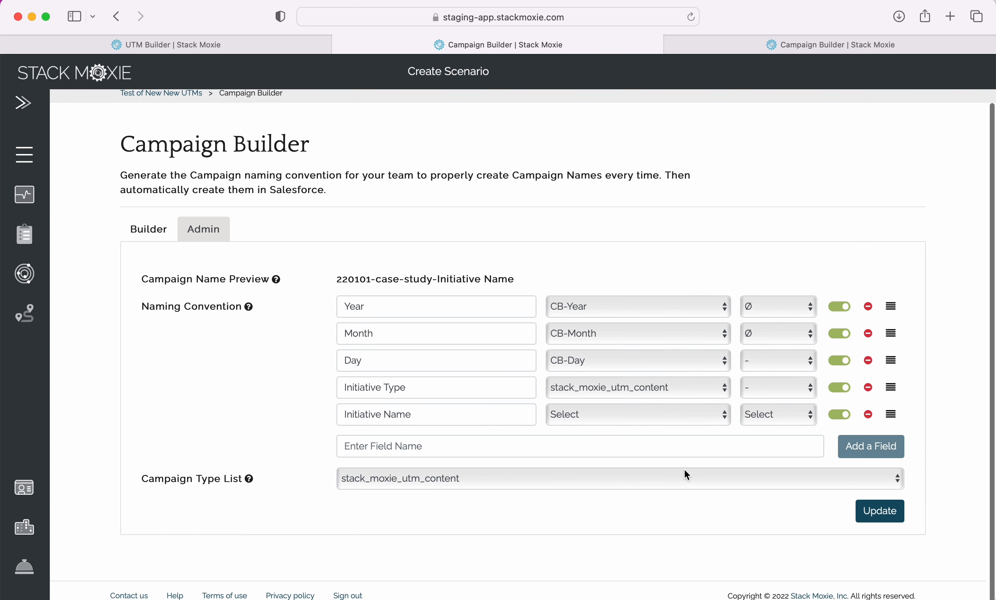
click(147, 236)
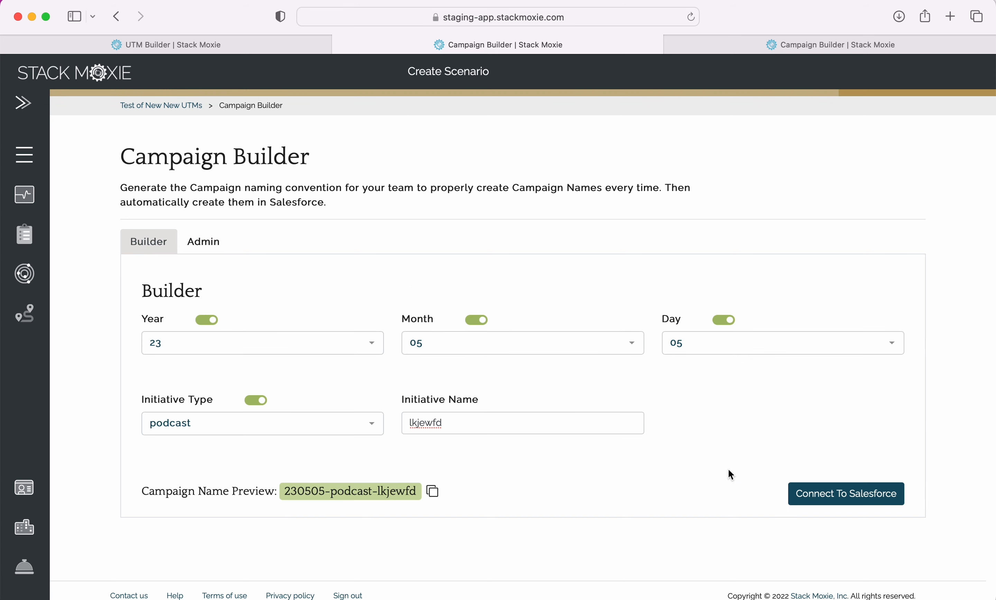
Step: Switch to the Automaton Dev Playground Campaign Builder, start generating its campaign in Salesforce, and set the campaign type to Networking Event
click(780, 45)
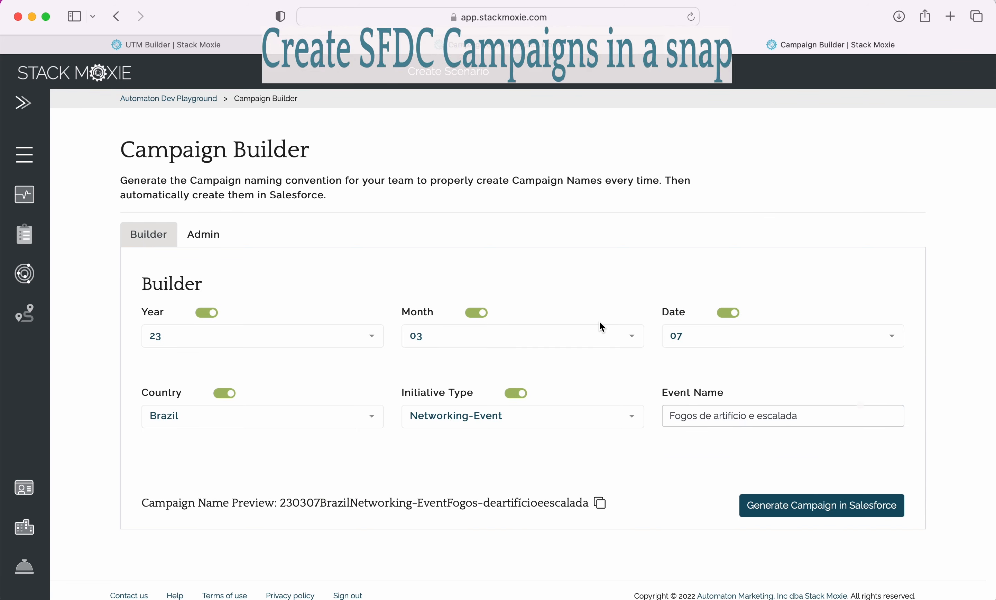
scroll(599, 321, up, 1)
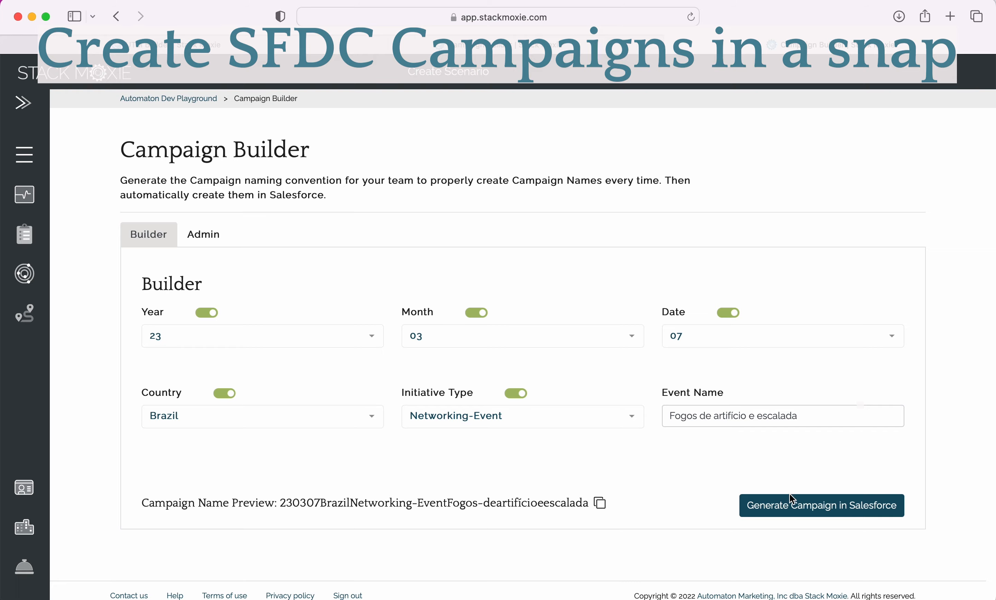
click(790, 516)
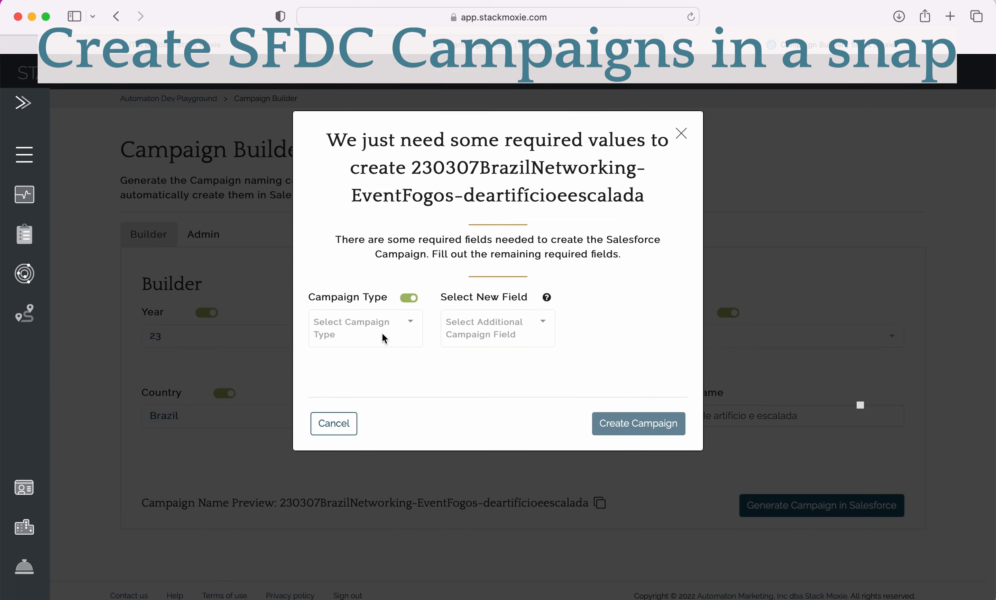
click(383, 338)
scroll(369, 463, down, 3)
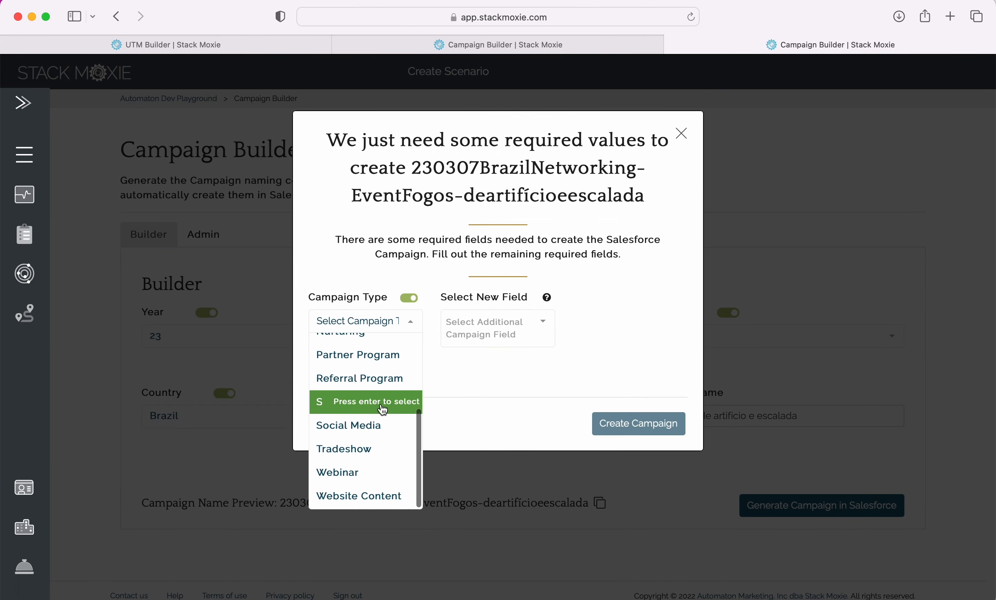
scroll(382, 409, up, 3)
click(381, 402)
Step: Add the Budgeted Cost in Campaign field to the Salesforce campaign and set it to 389274
click(539, 332)
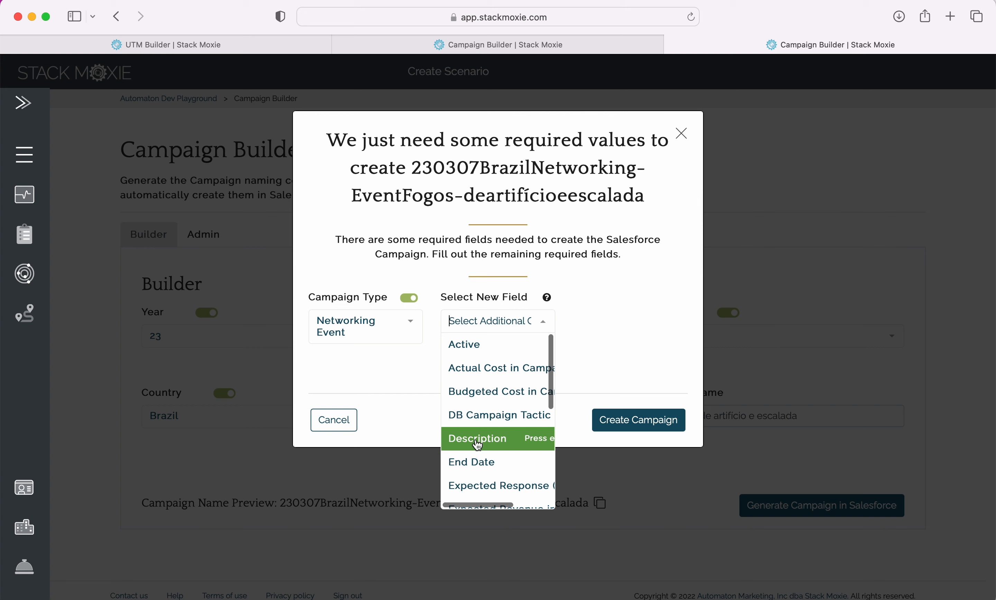
click(478, 391)
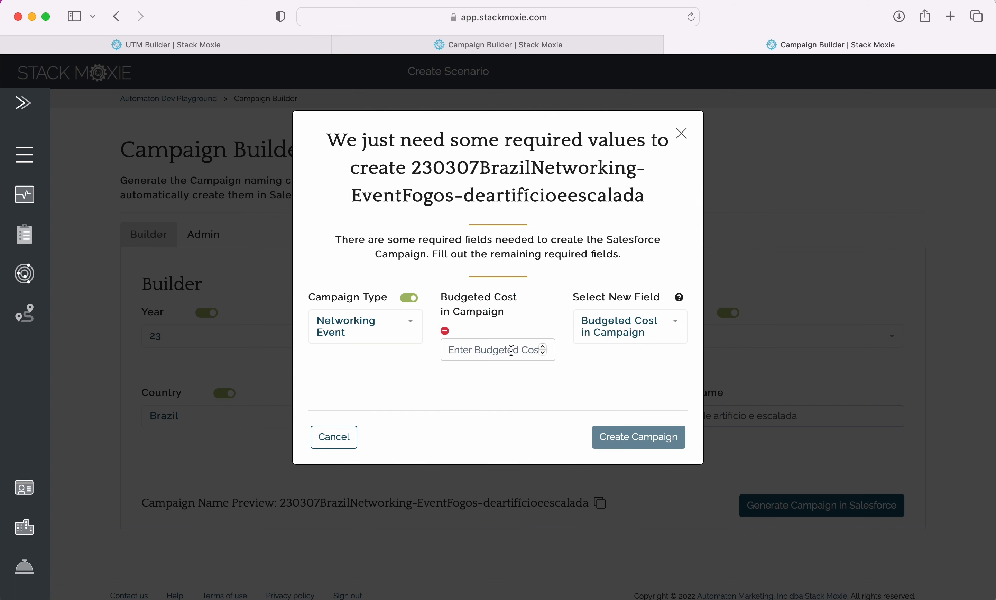
click(500, 352)
text(389274)
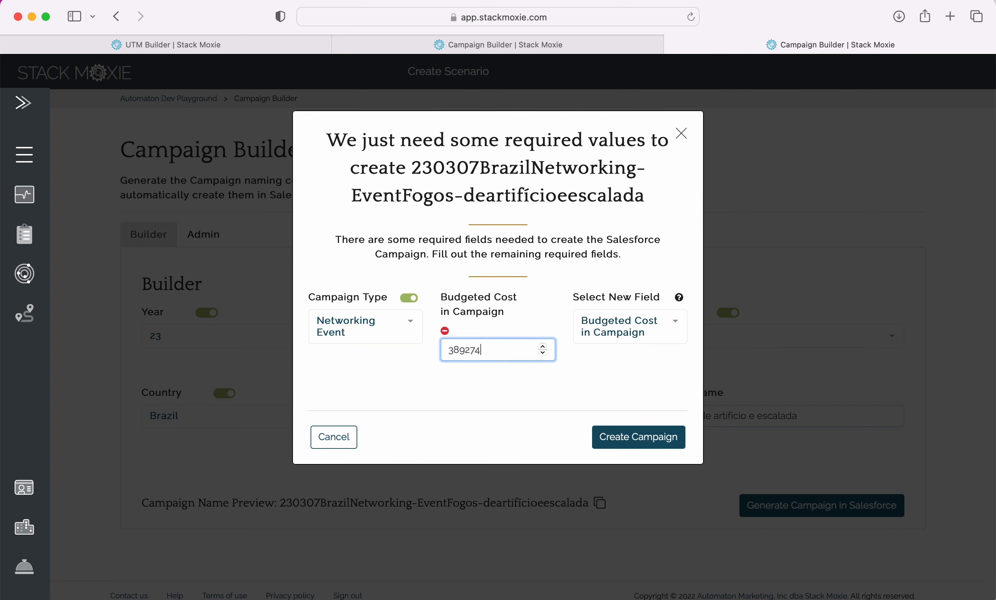
Step: Add the End Date field to the Salesforce campaign and set it to 20/10/2022
click(651, 317)
scroll(611, 444, down, 3)
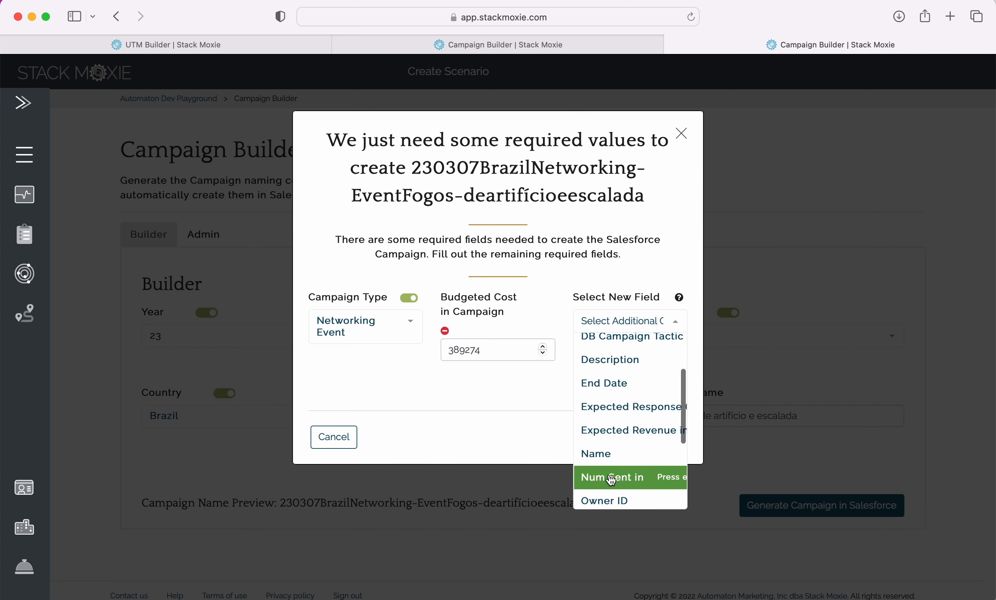
click(619, 383)
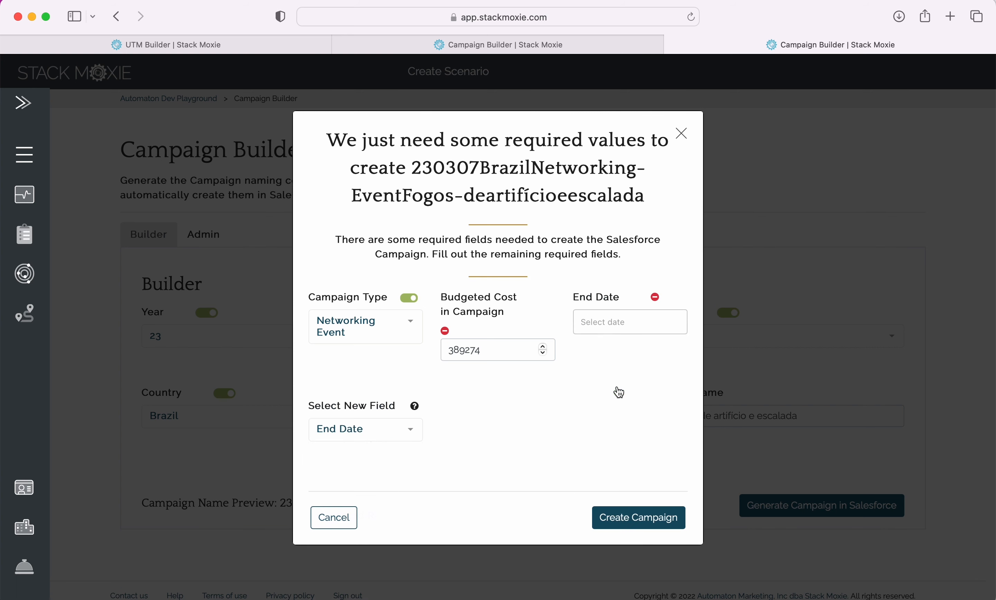
click(594, 327)
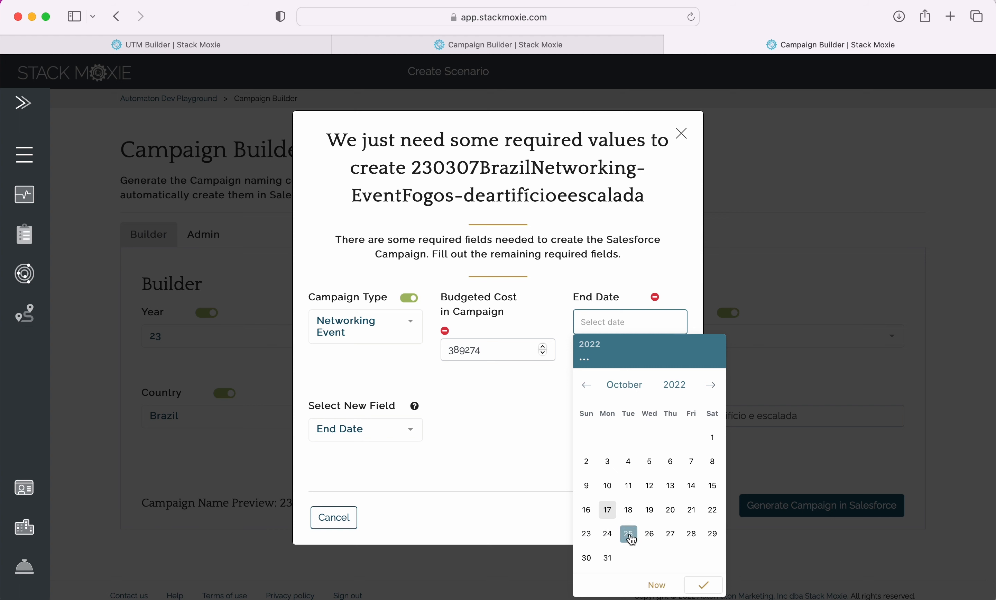
click(670, 509)
click(568, 455)
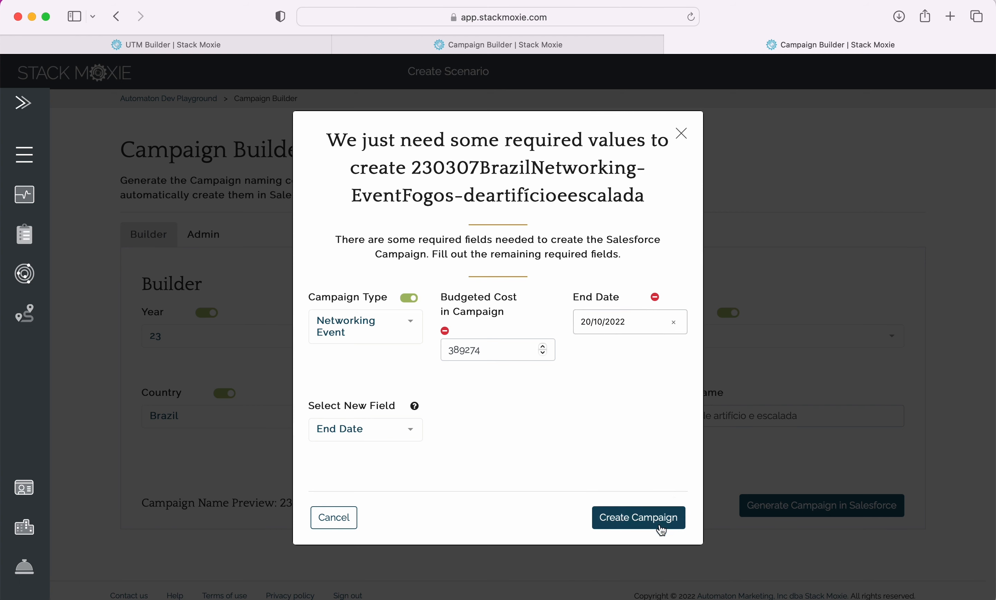